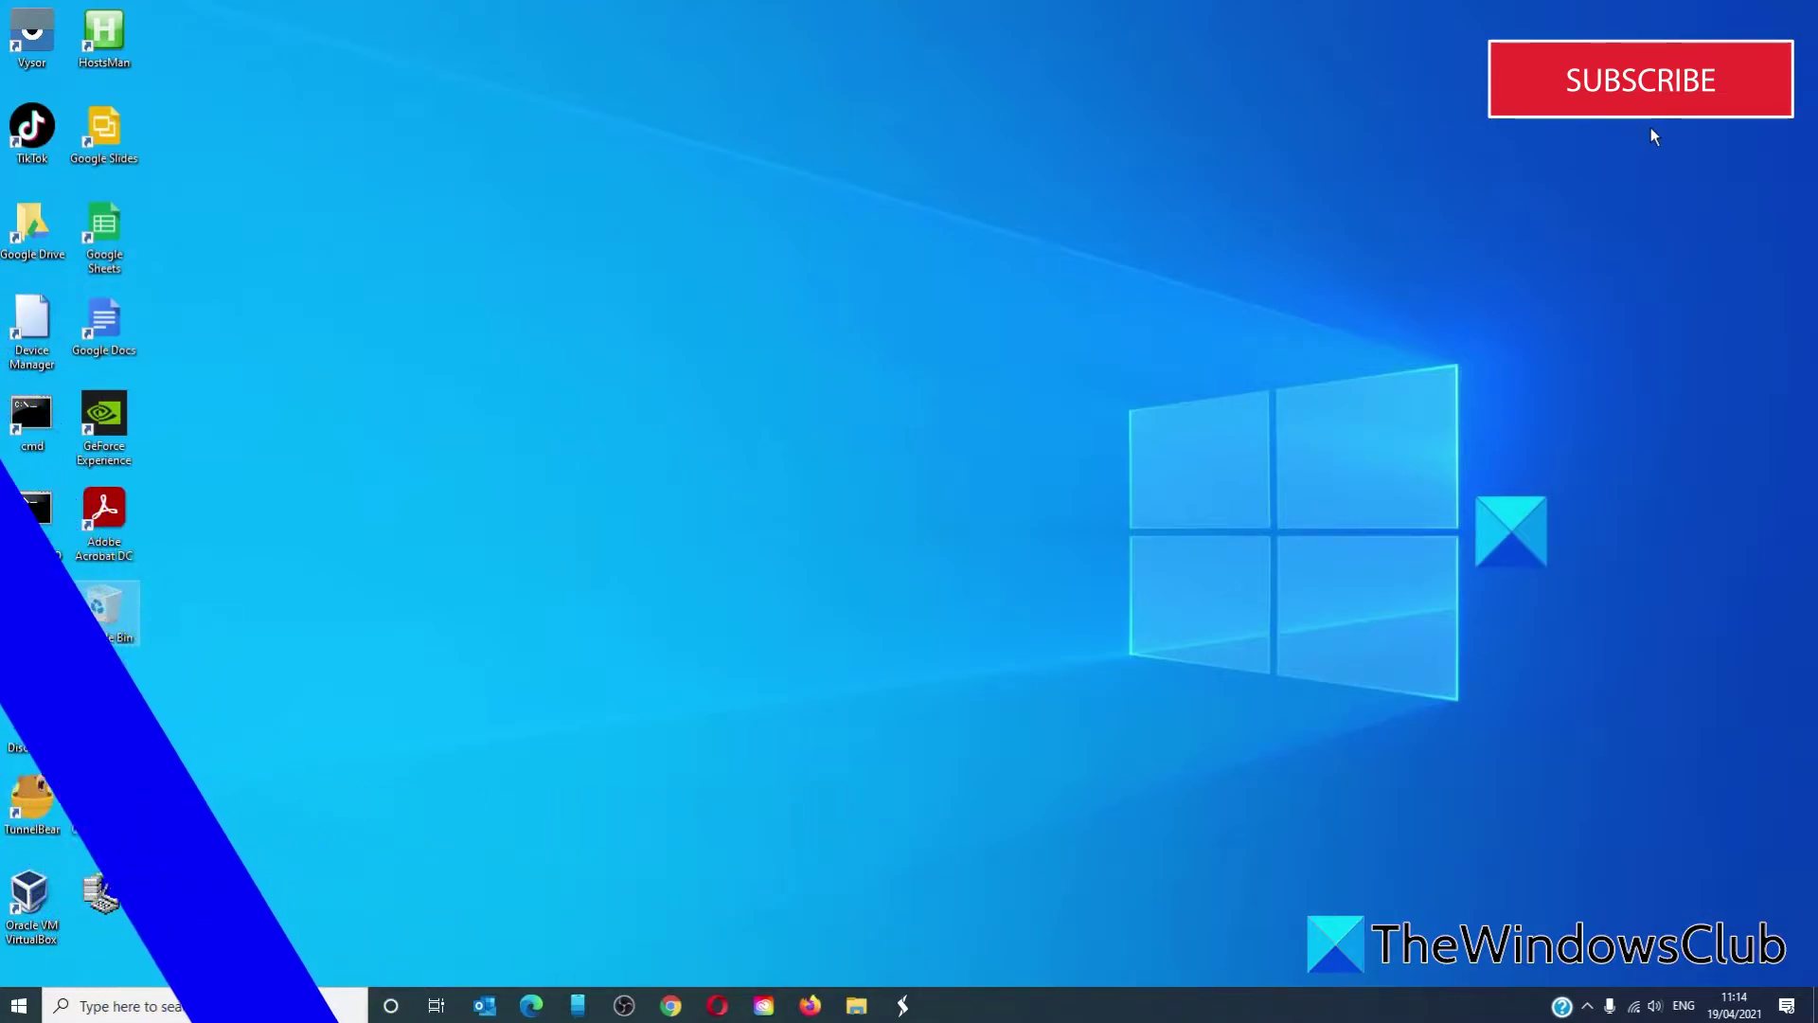
Step: Run sfc /scannow in an administrator Command Prompt, then exit once no integrity violations are found
double_click(37, 450)
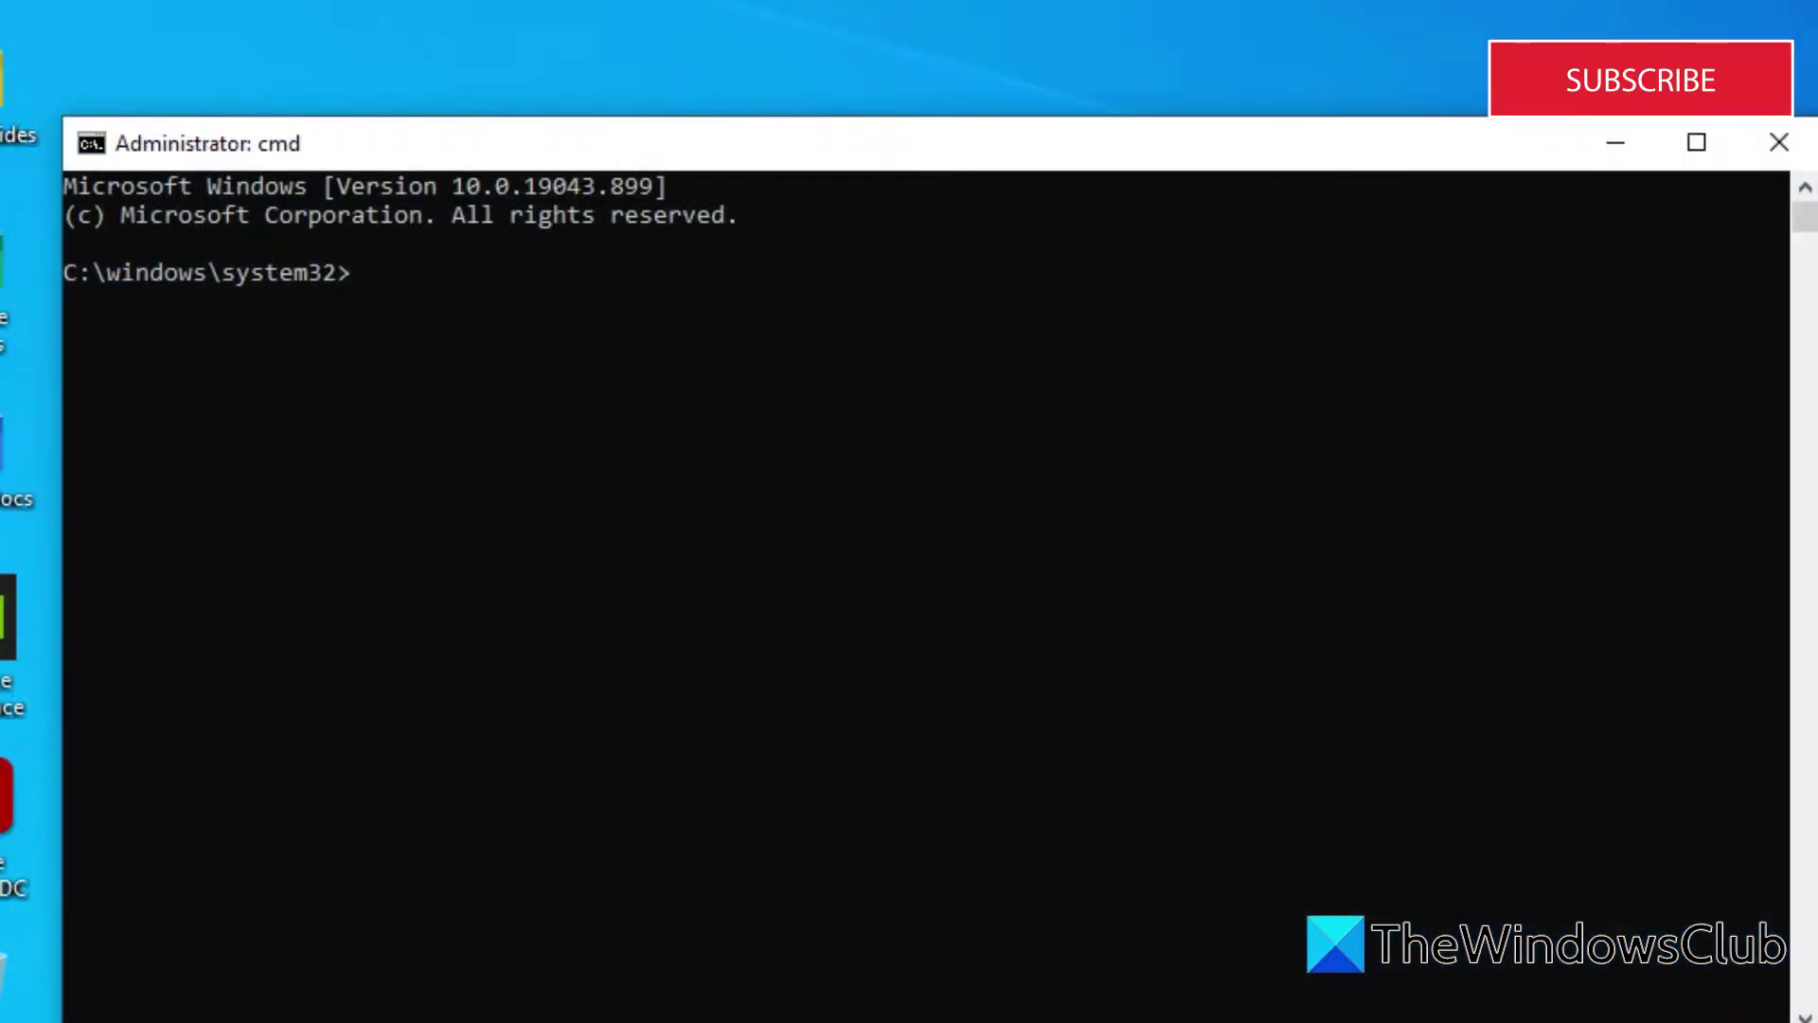
text(s)
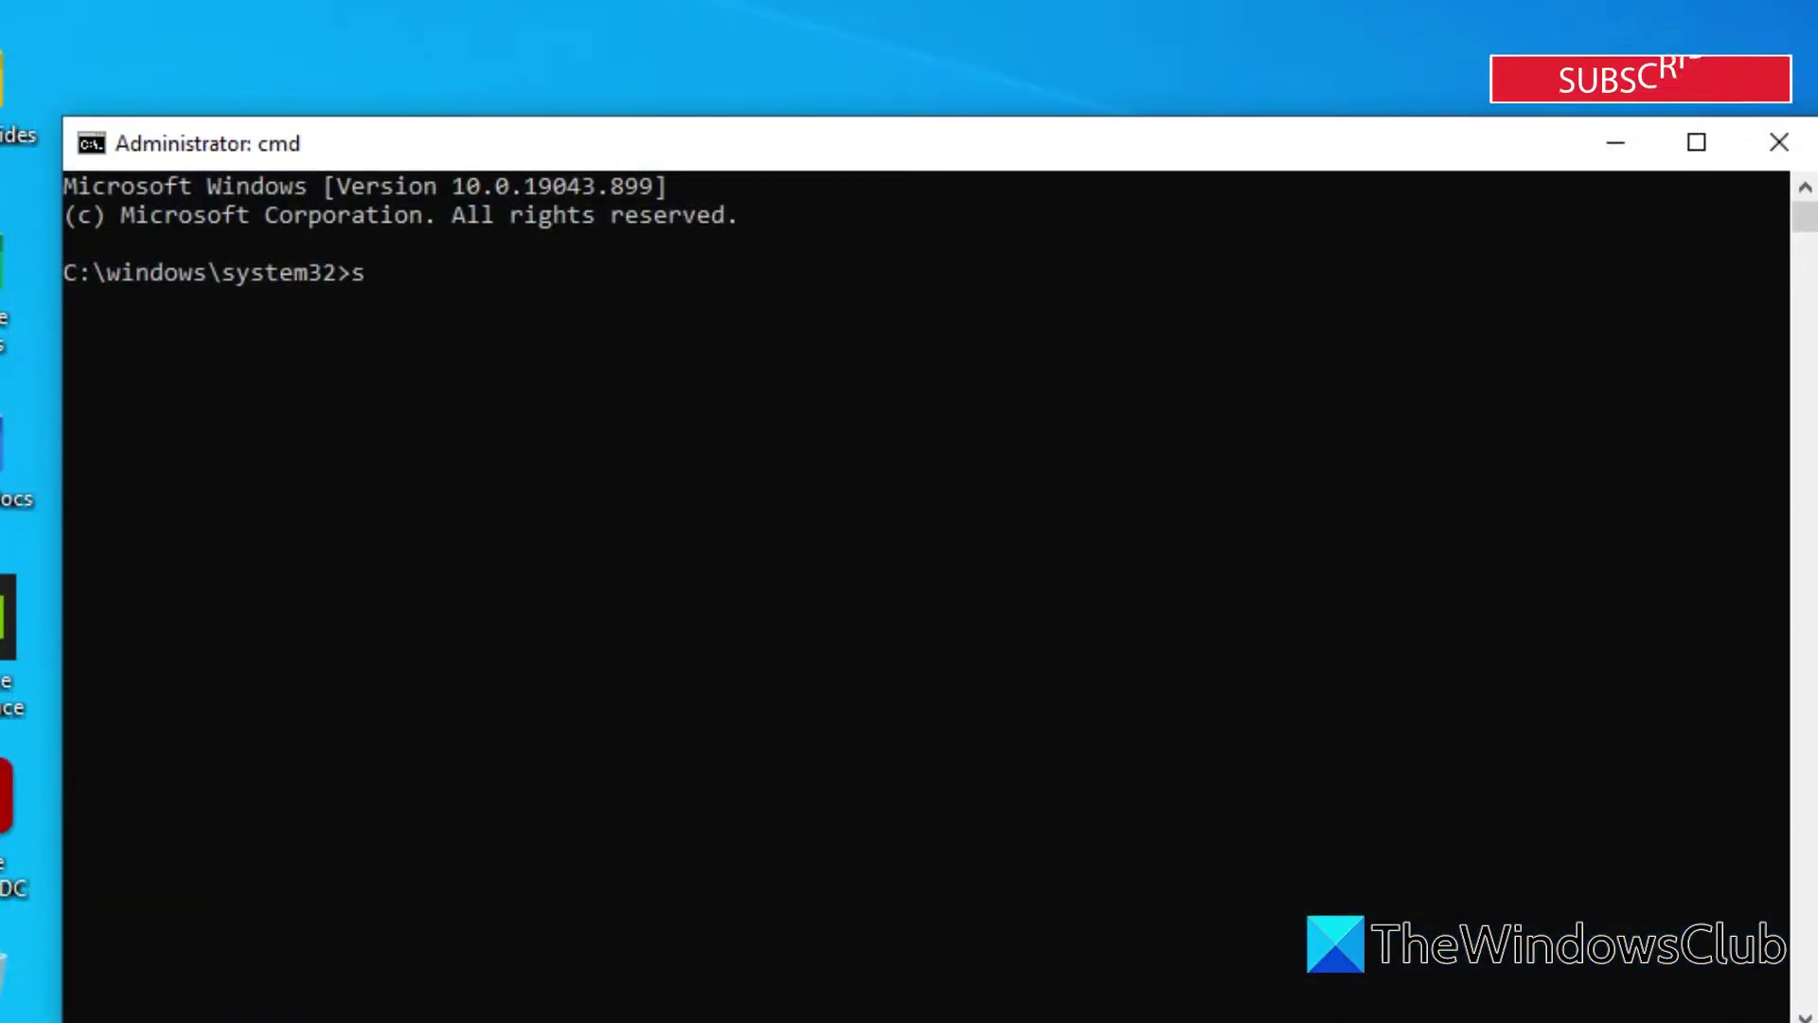
text(fc /)
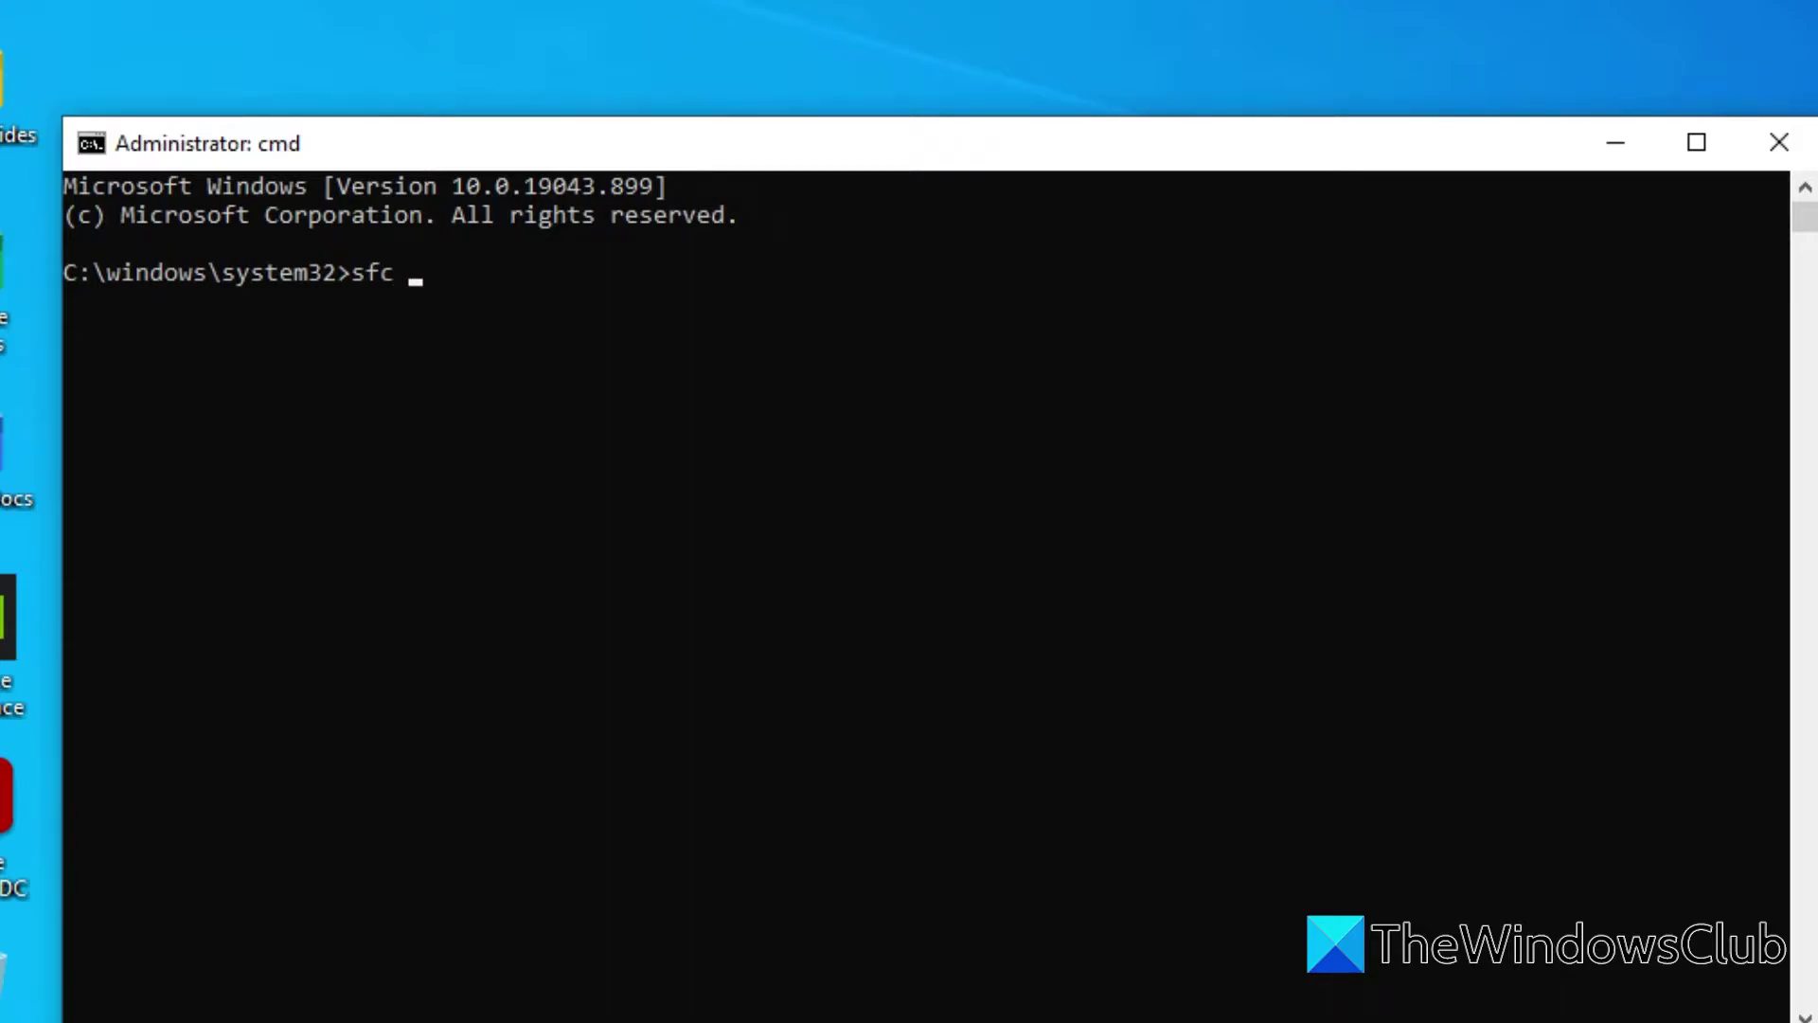
text(scannow)
key(Return)
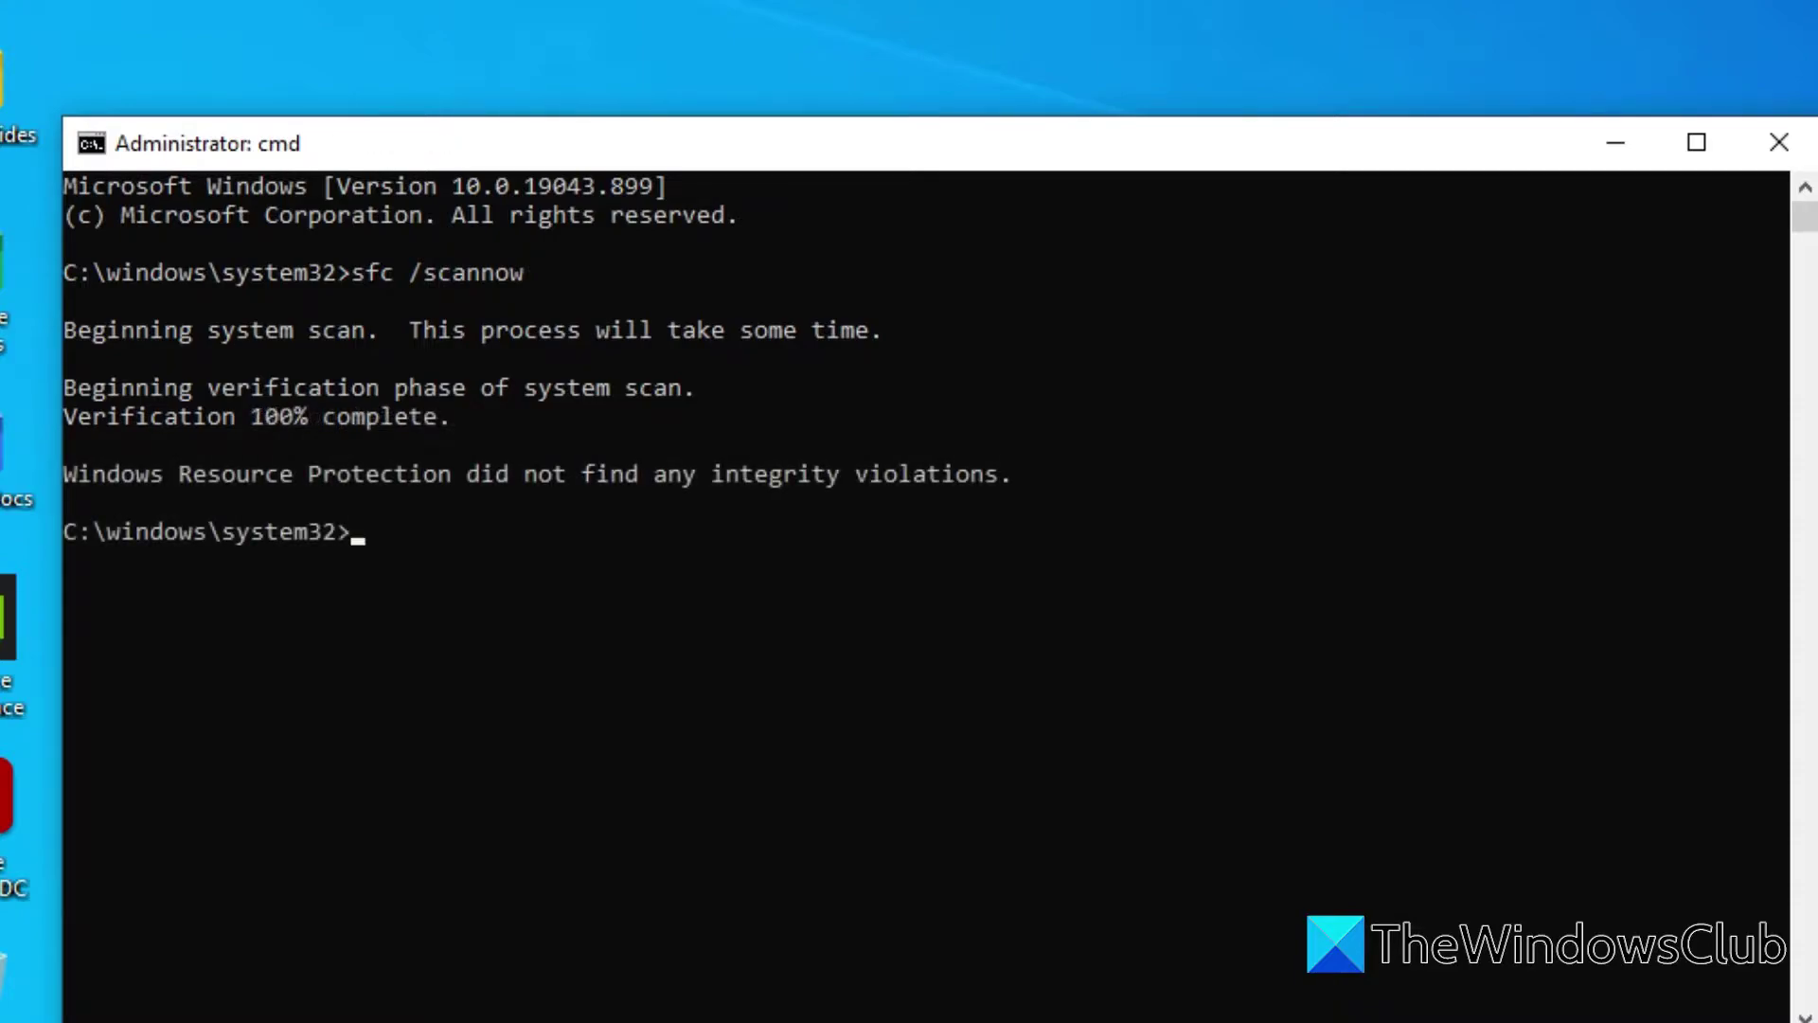
text(exit)
key(Return)
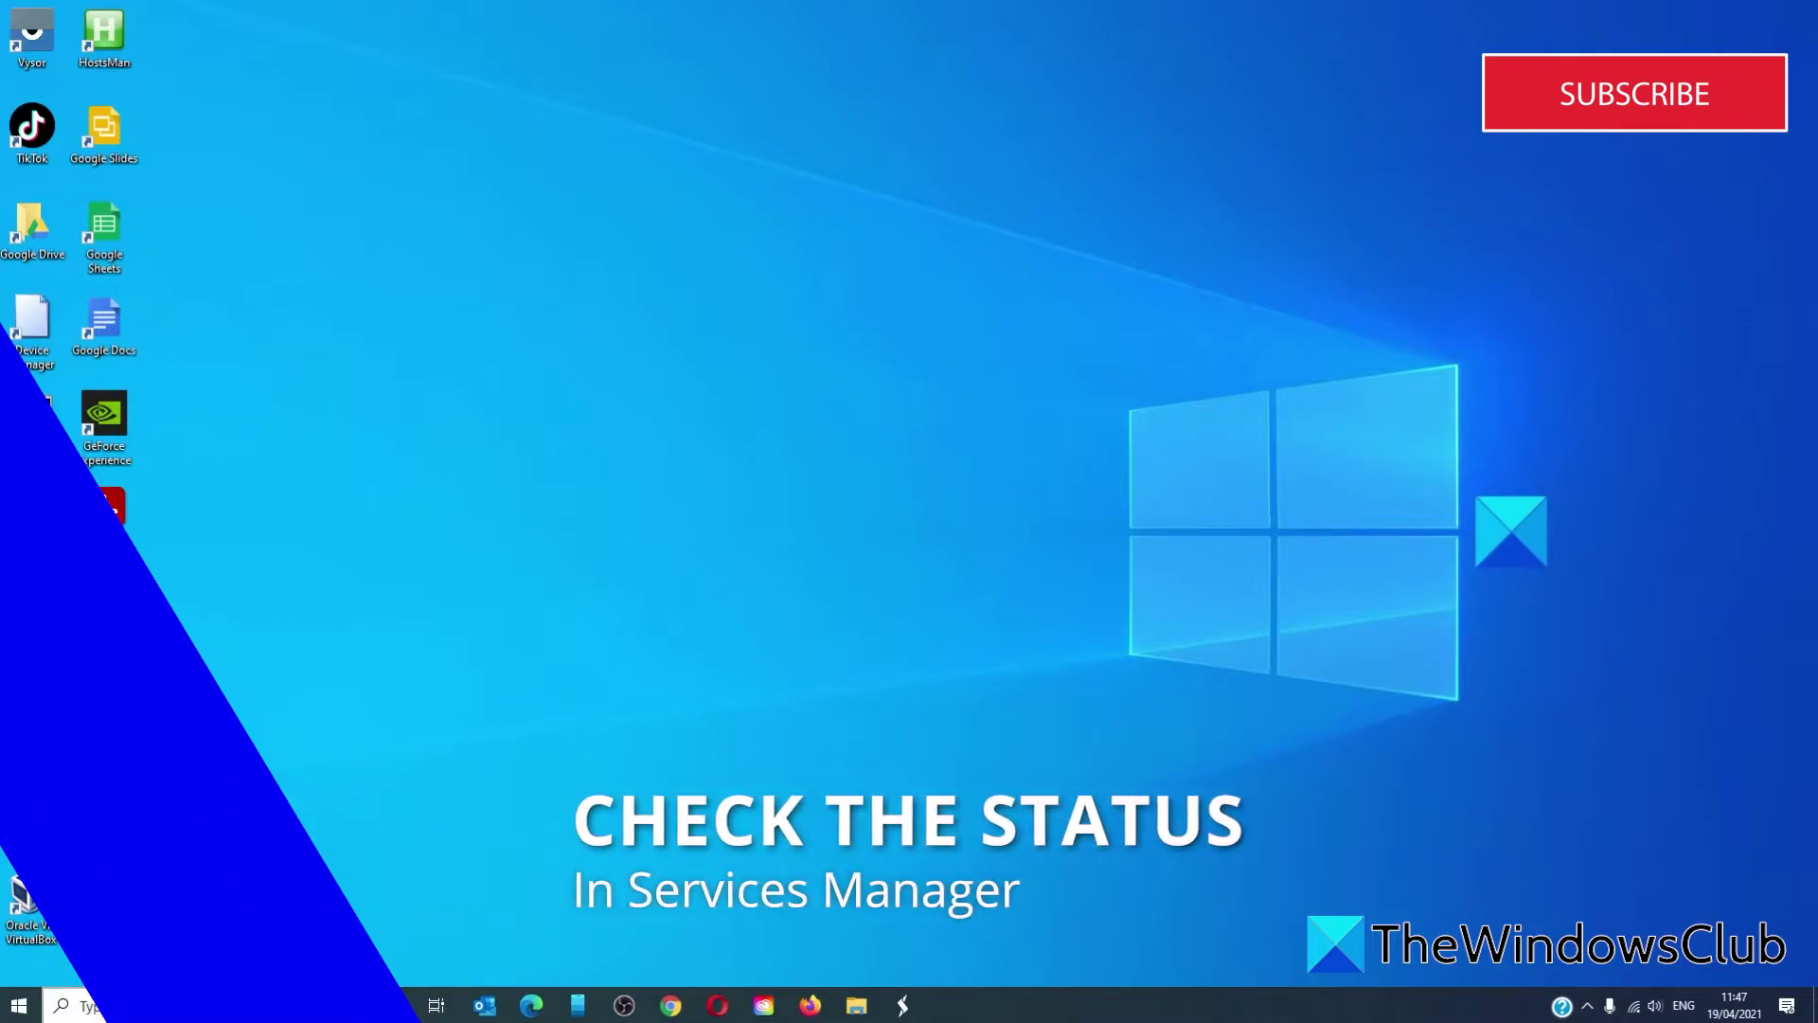
Step: Launch the Services console from a taskbar search for 'ser'
click(85, 1006)
text(ser)
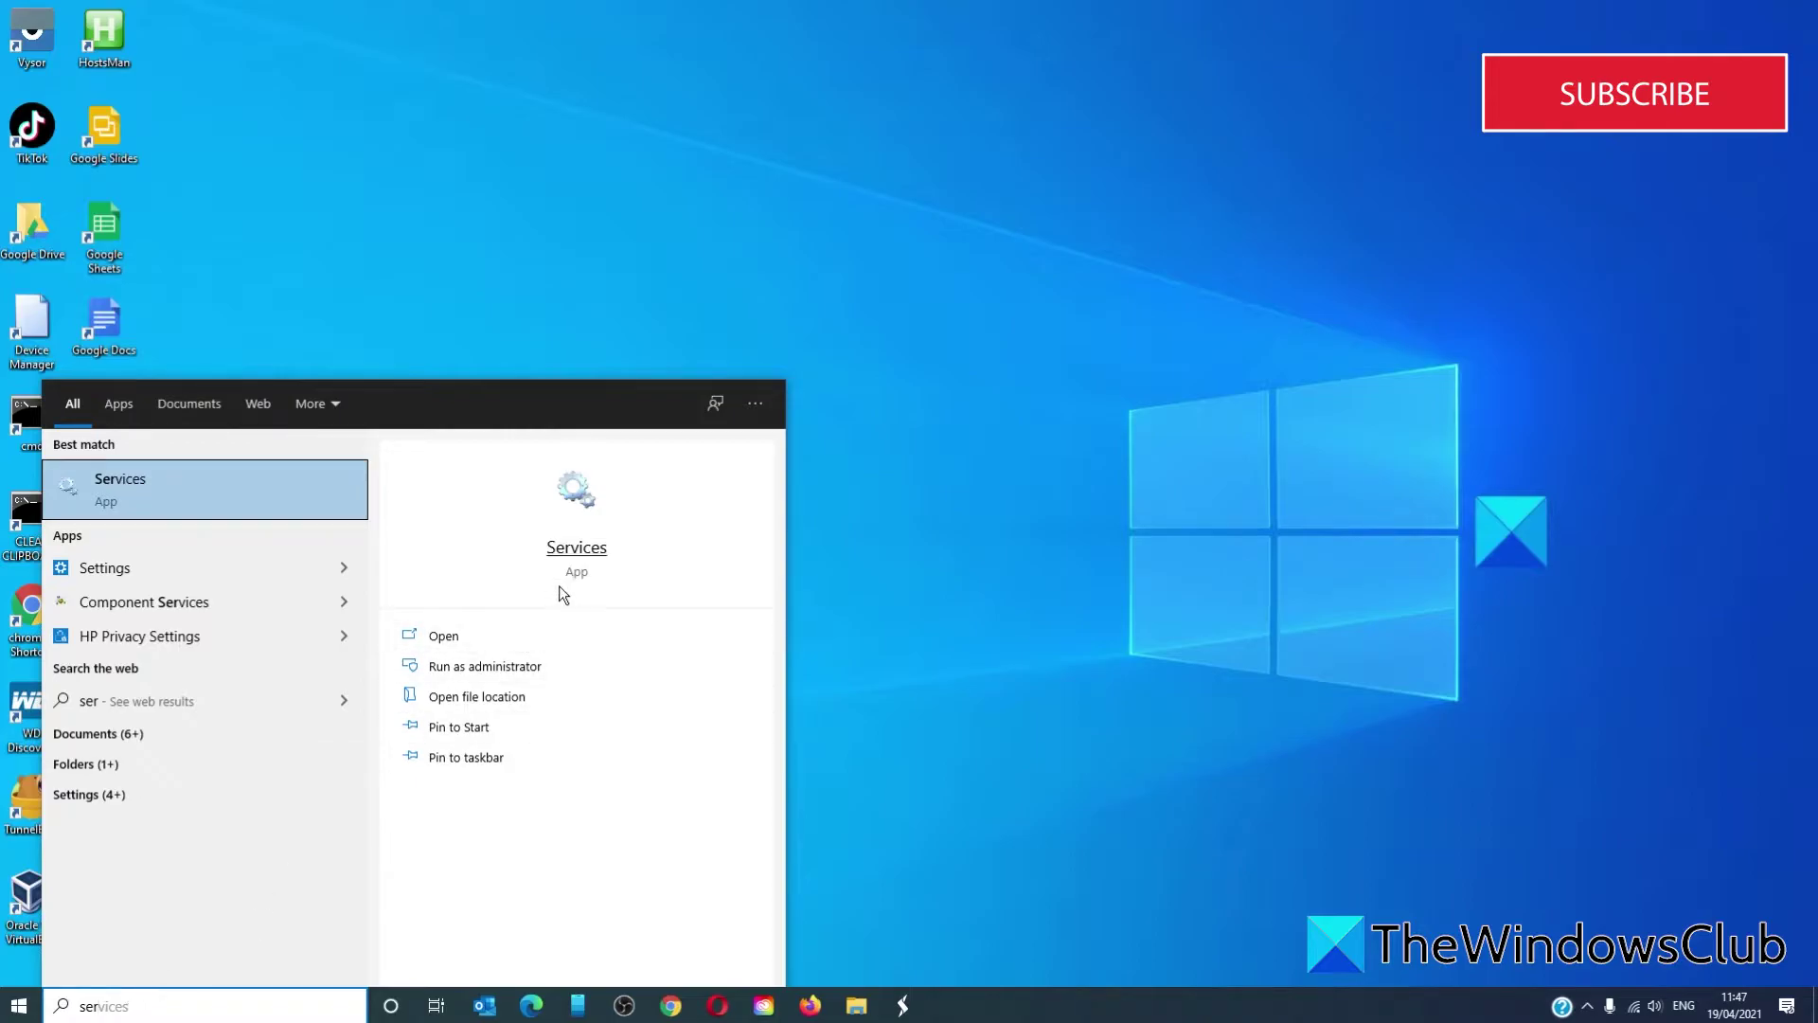
click(571, 559)
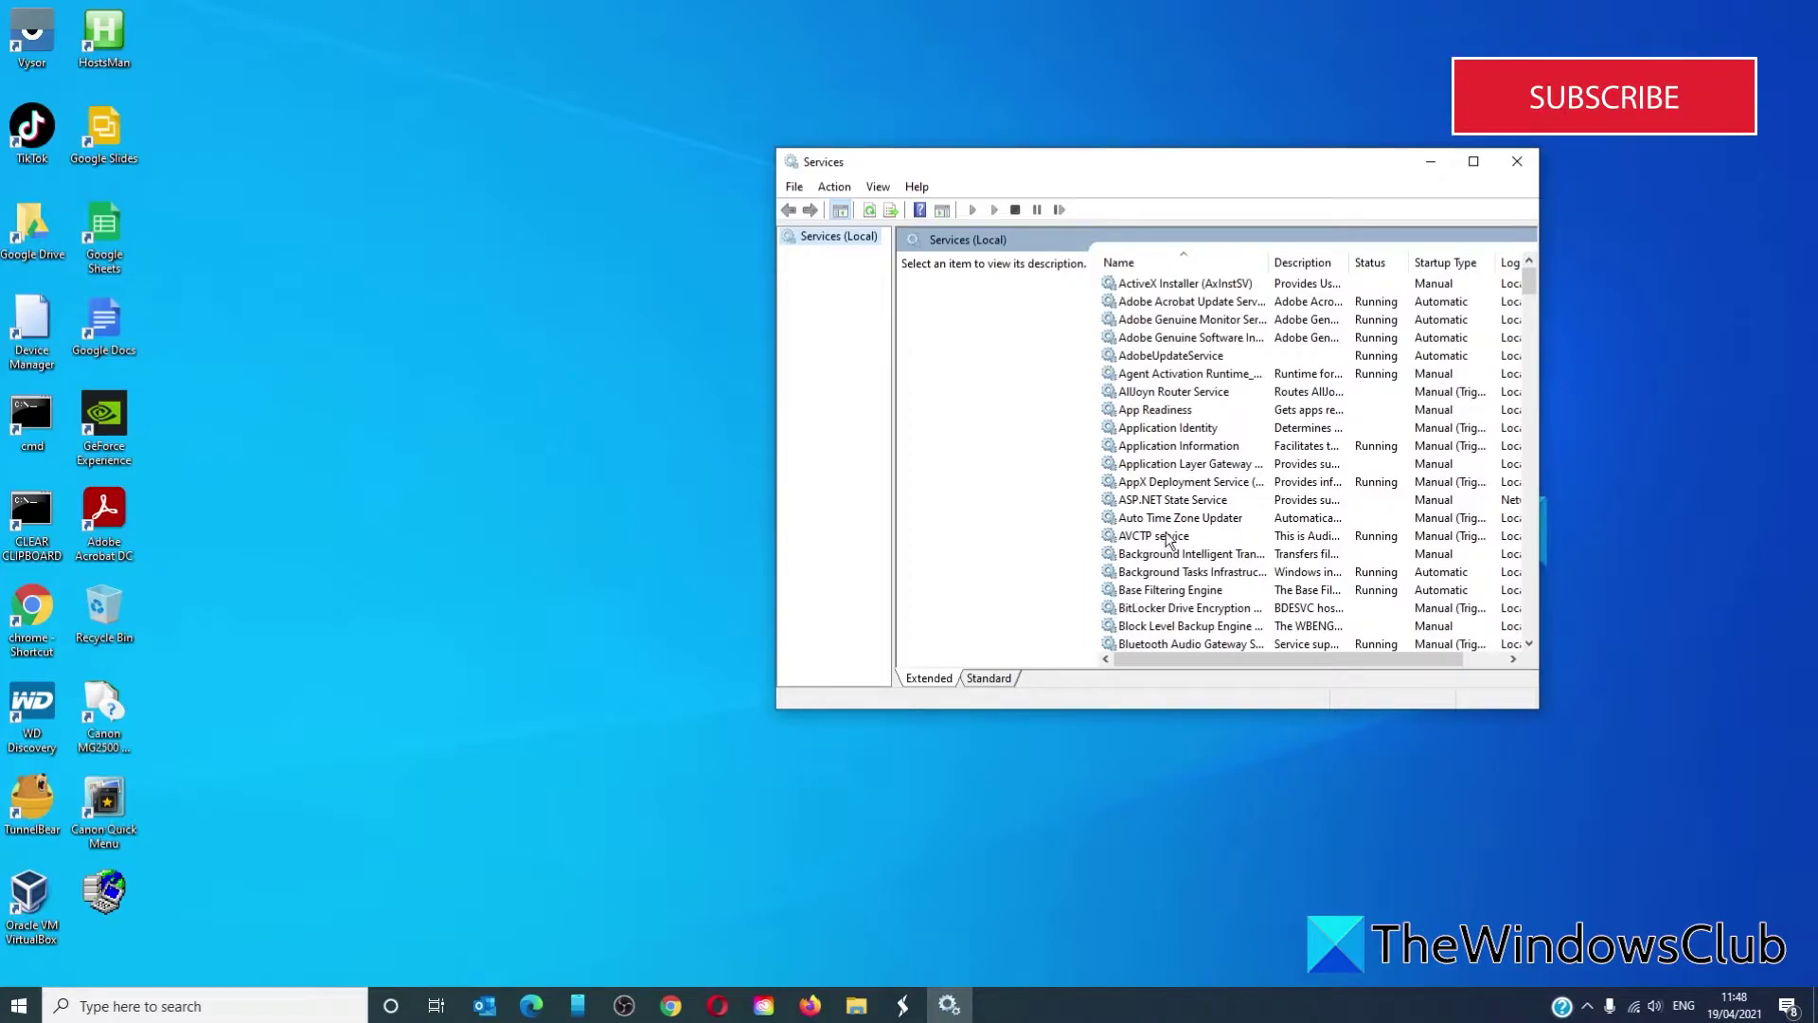
scroll(1174, 536, down, 12)
scroll(1174, 536, down, 12)
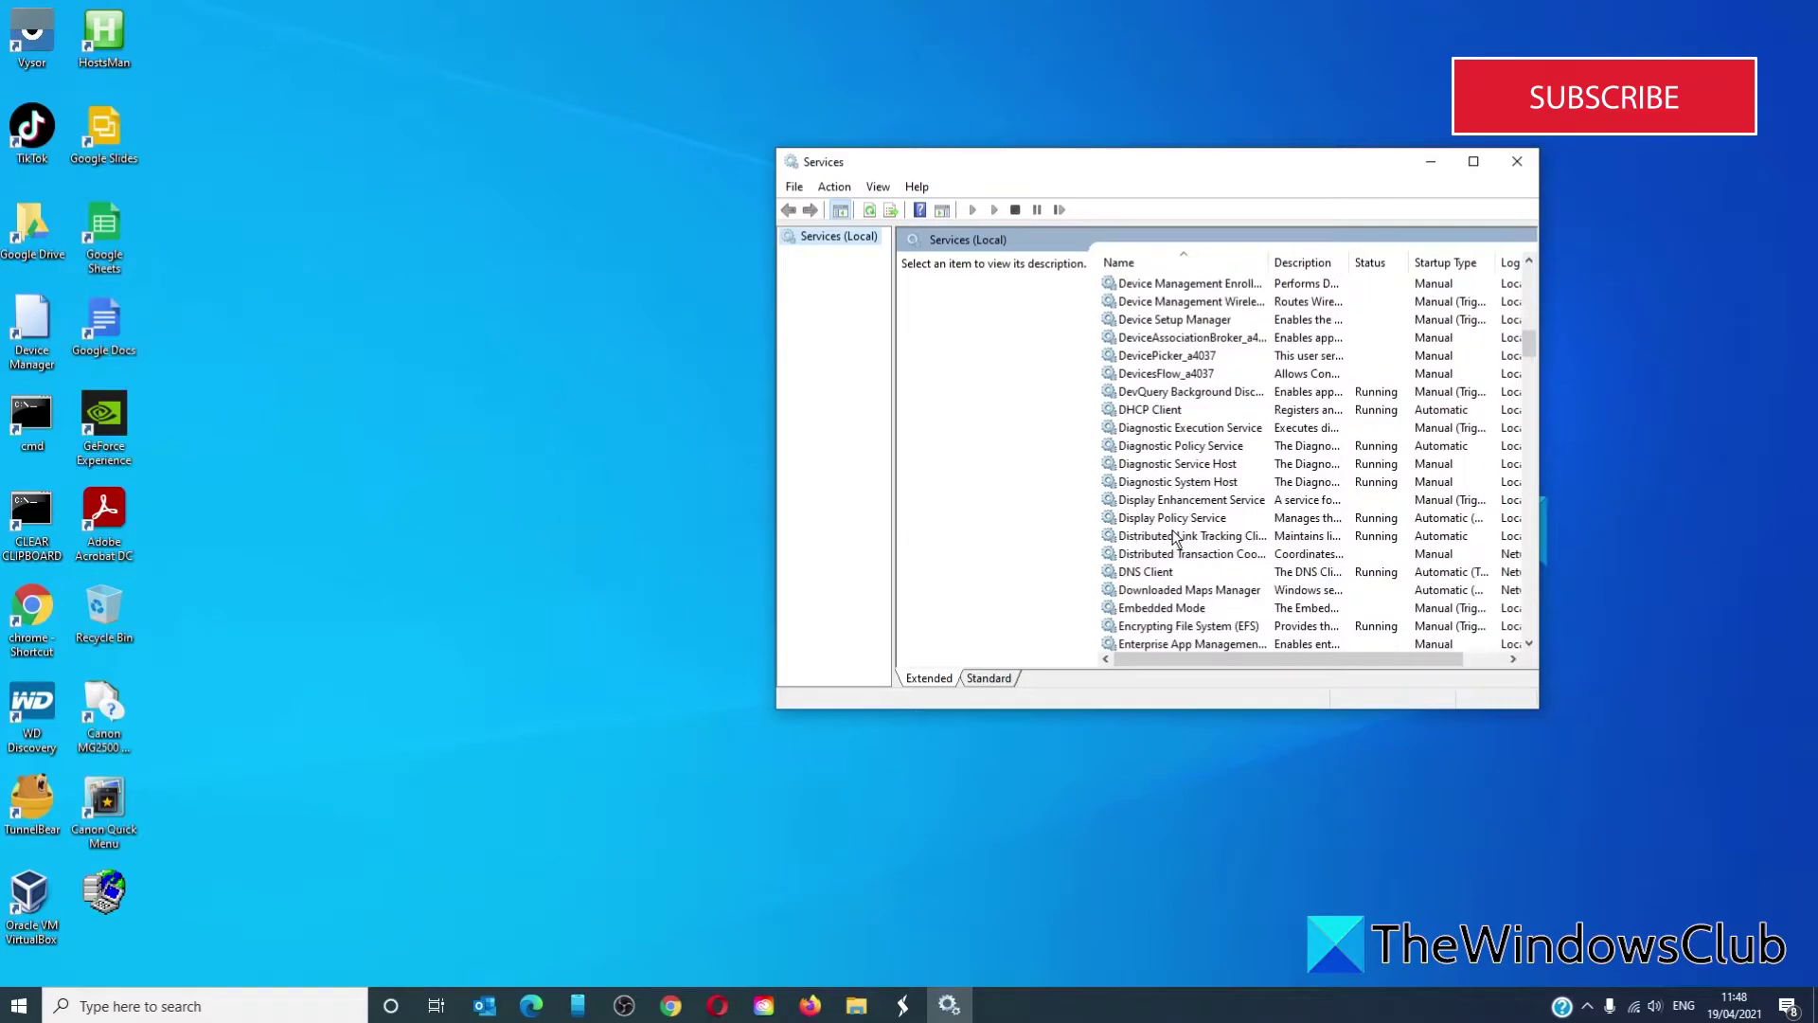
scroll(1175, 536, down, 13)
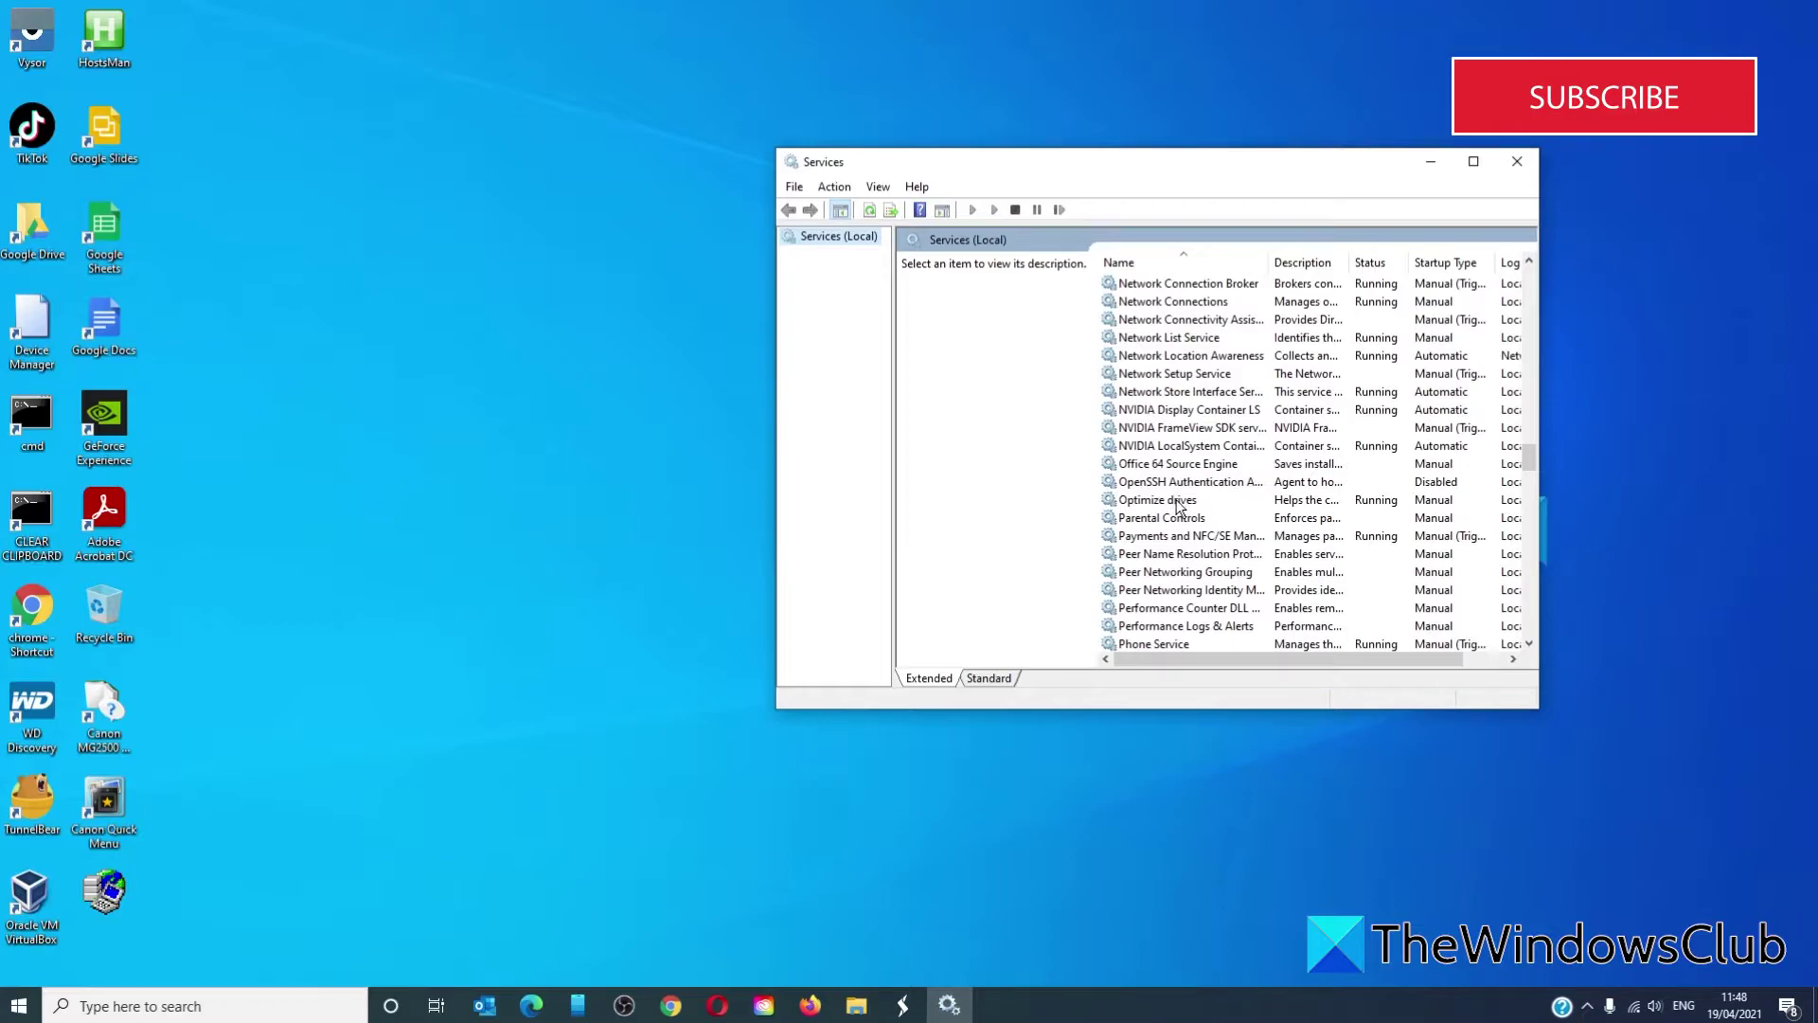
double_click(1179, 502)
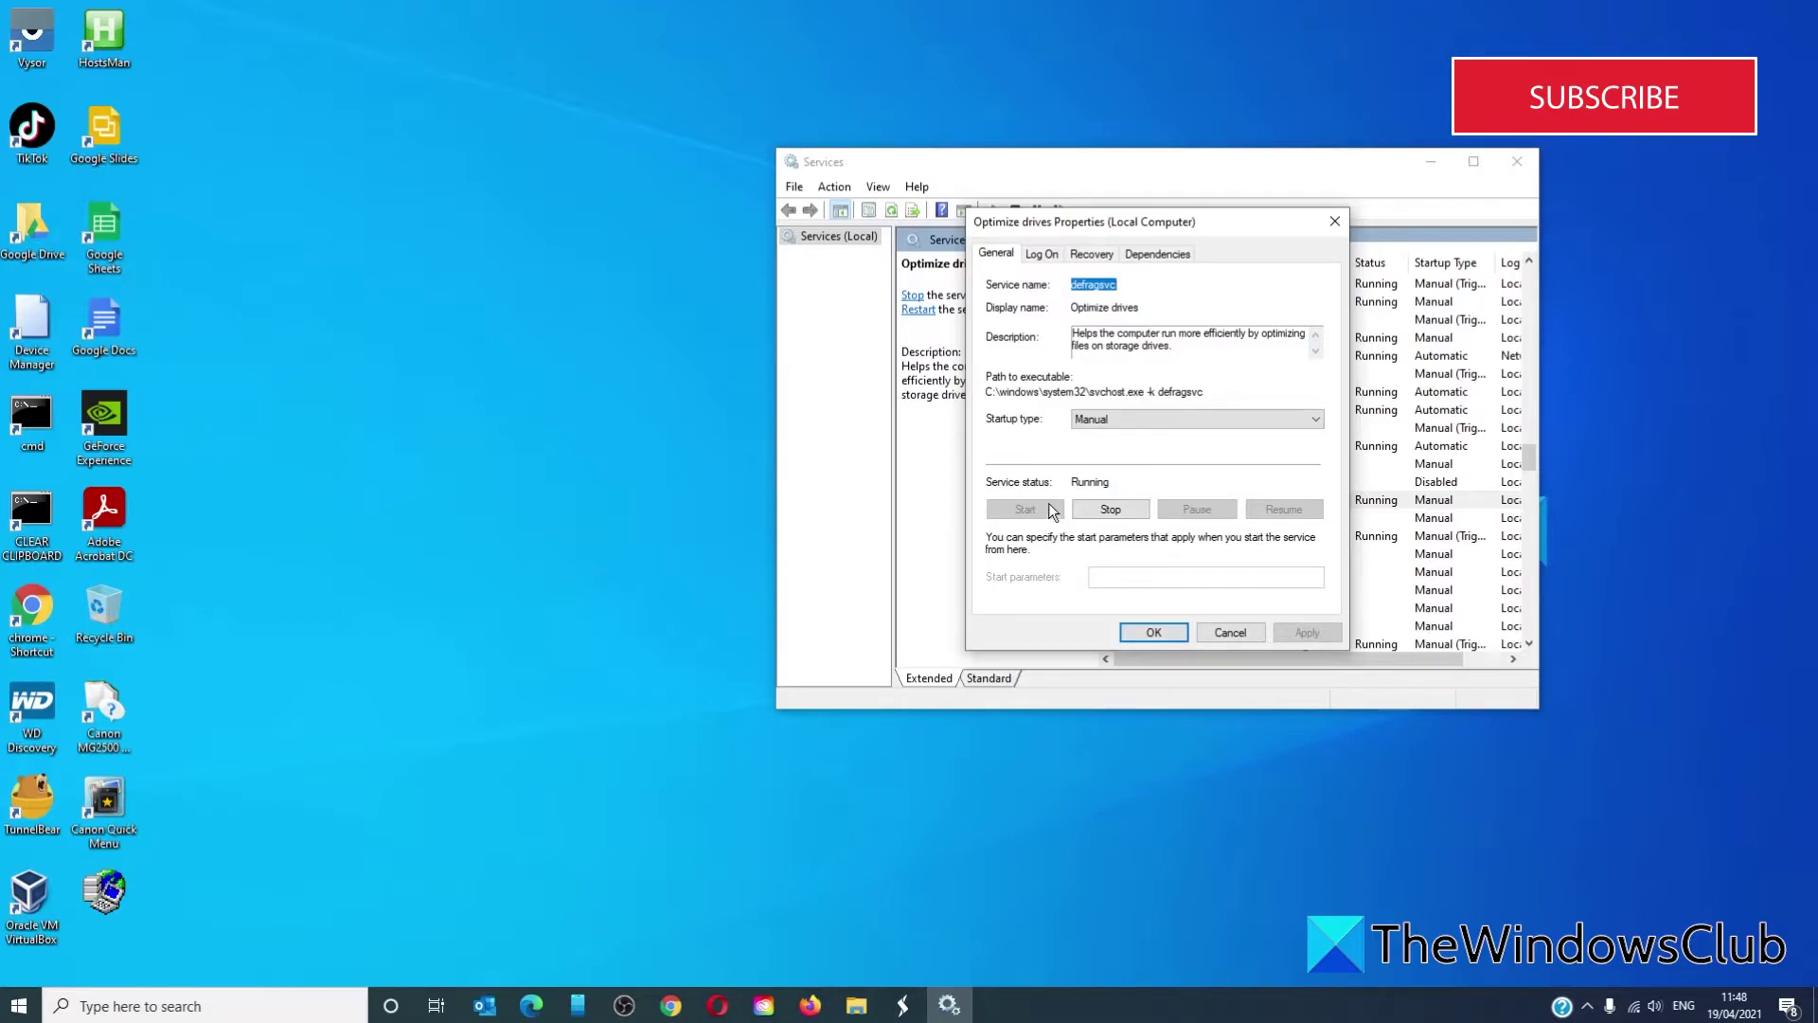
click(1173, 632)
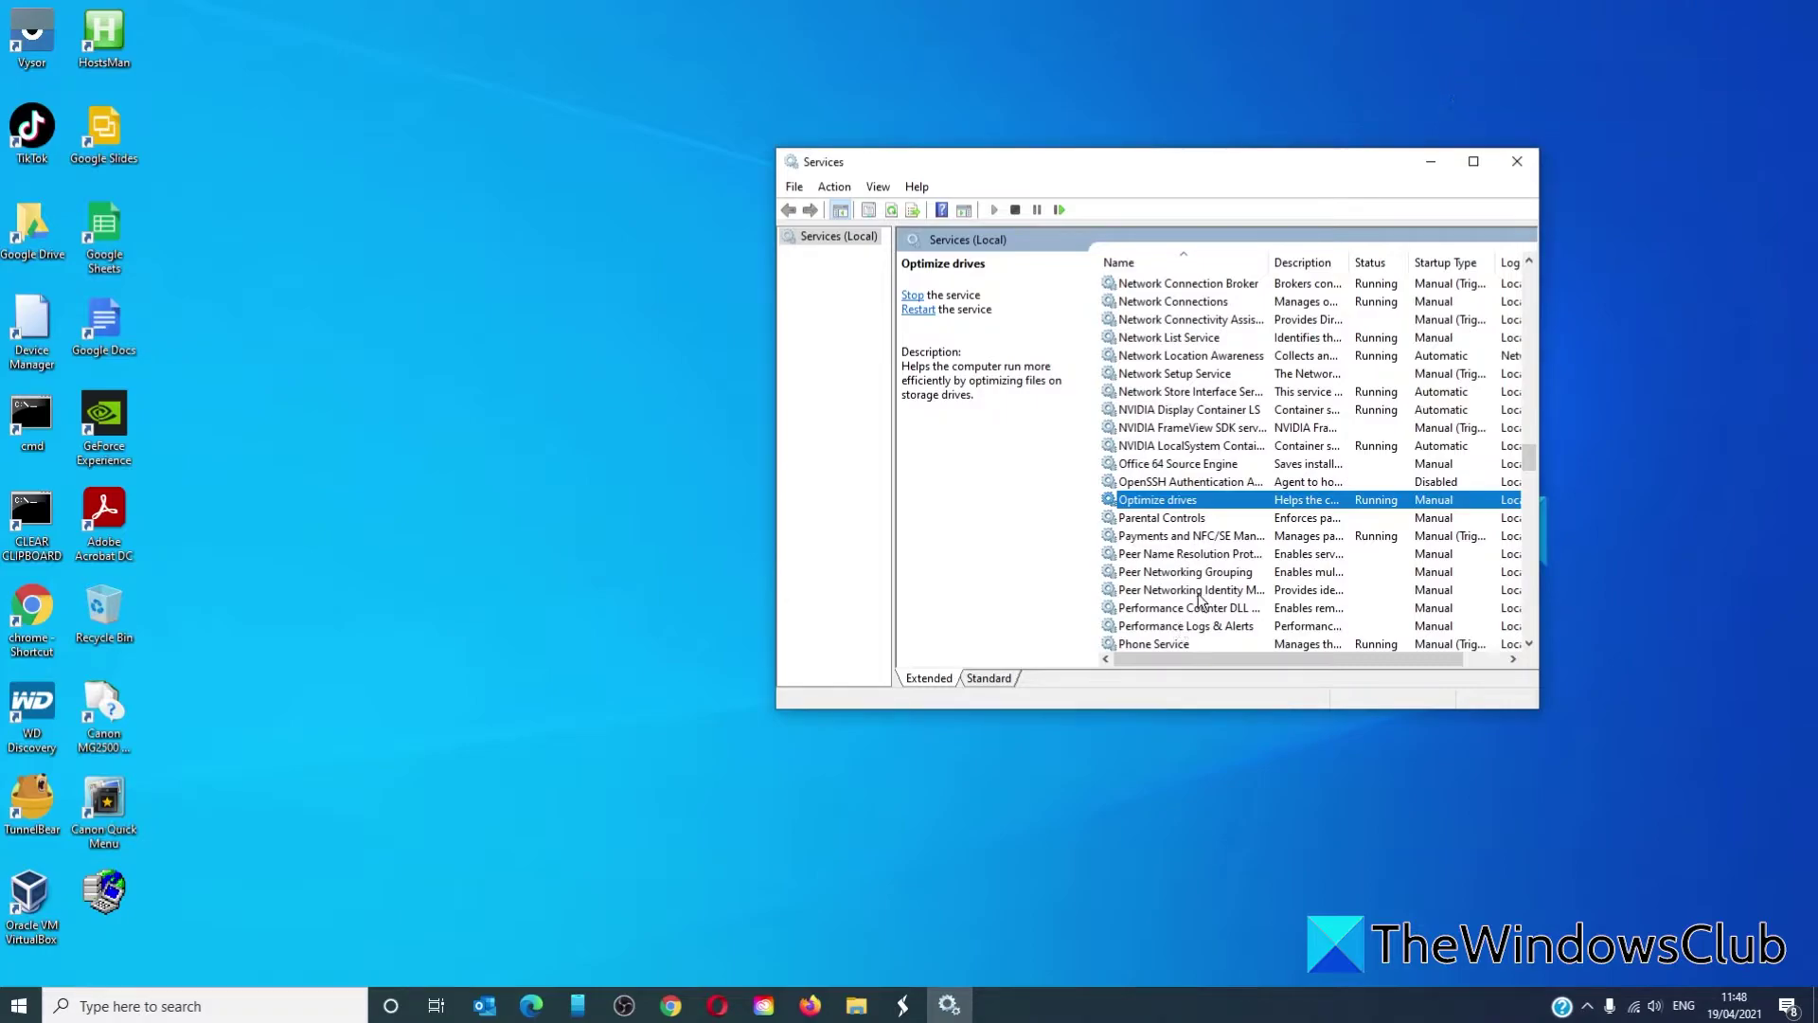
scroll(1262, 522, down, 7)
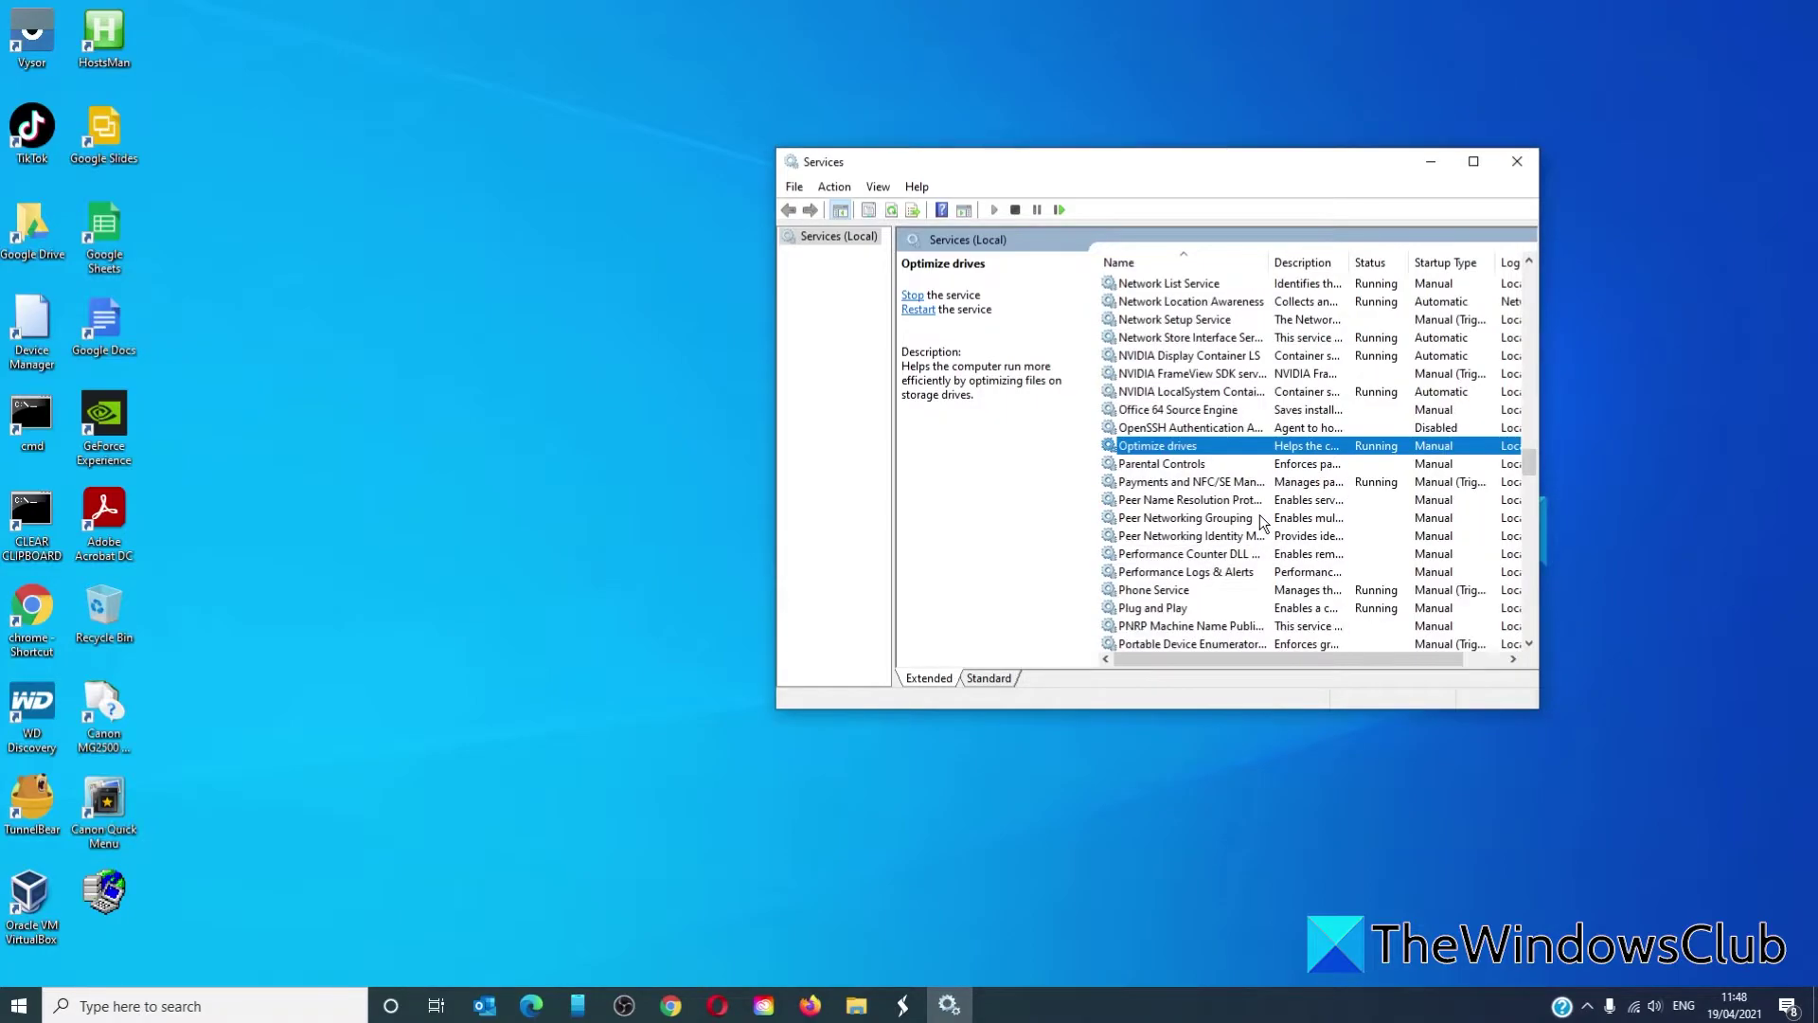
scroll(1262, 522, down, 2)
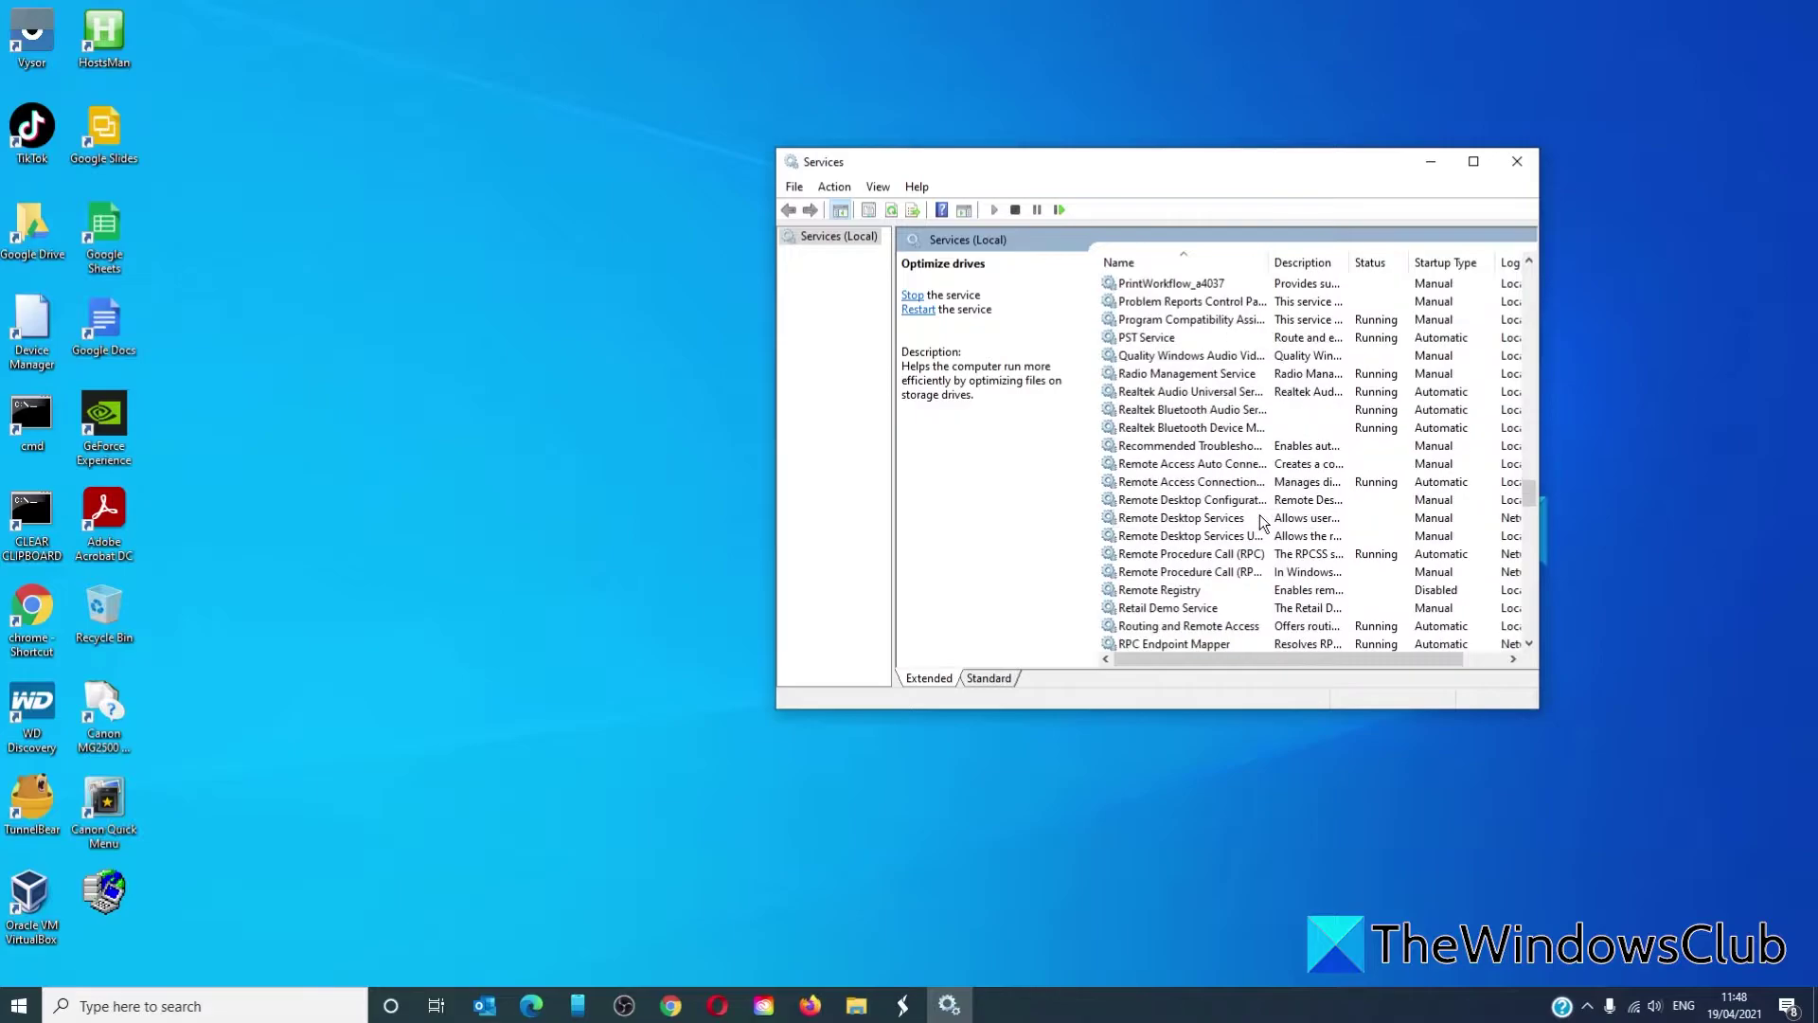
Step: Check the Remote Procedure Call (RPC) and RPC Endpoint Mapper properties without changing them
double_click(1179, 556)
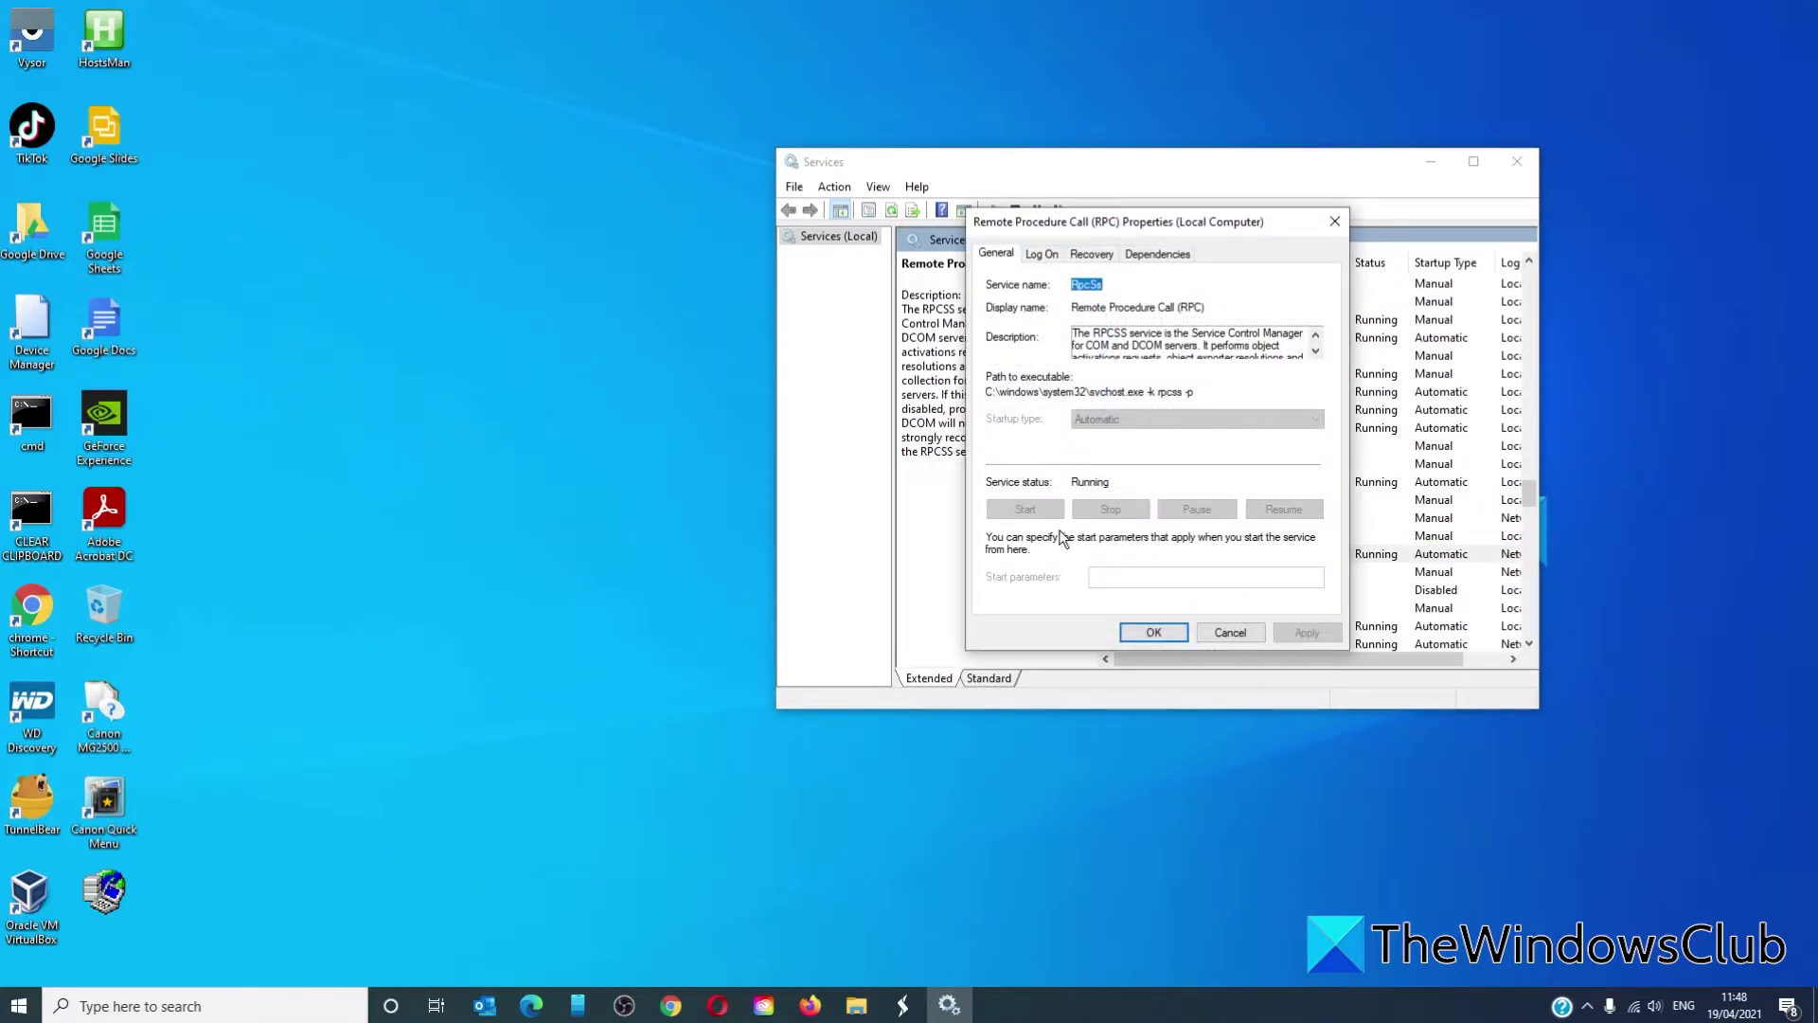
click(1331, 223)
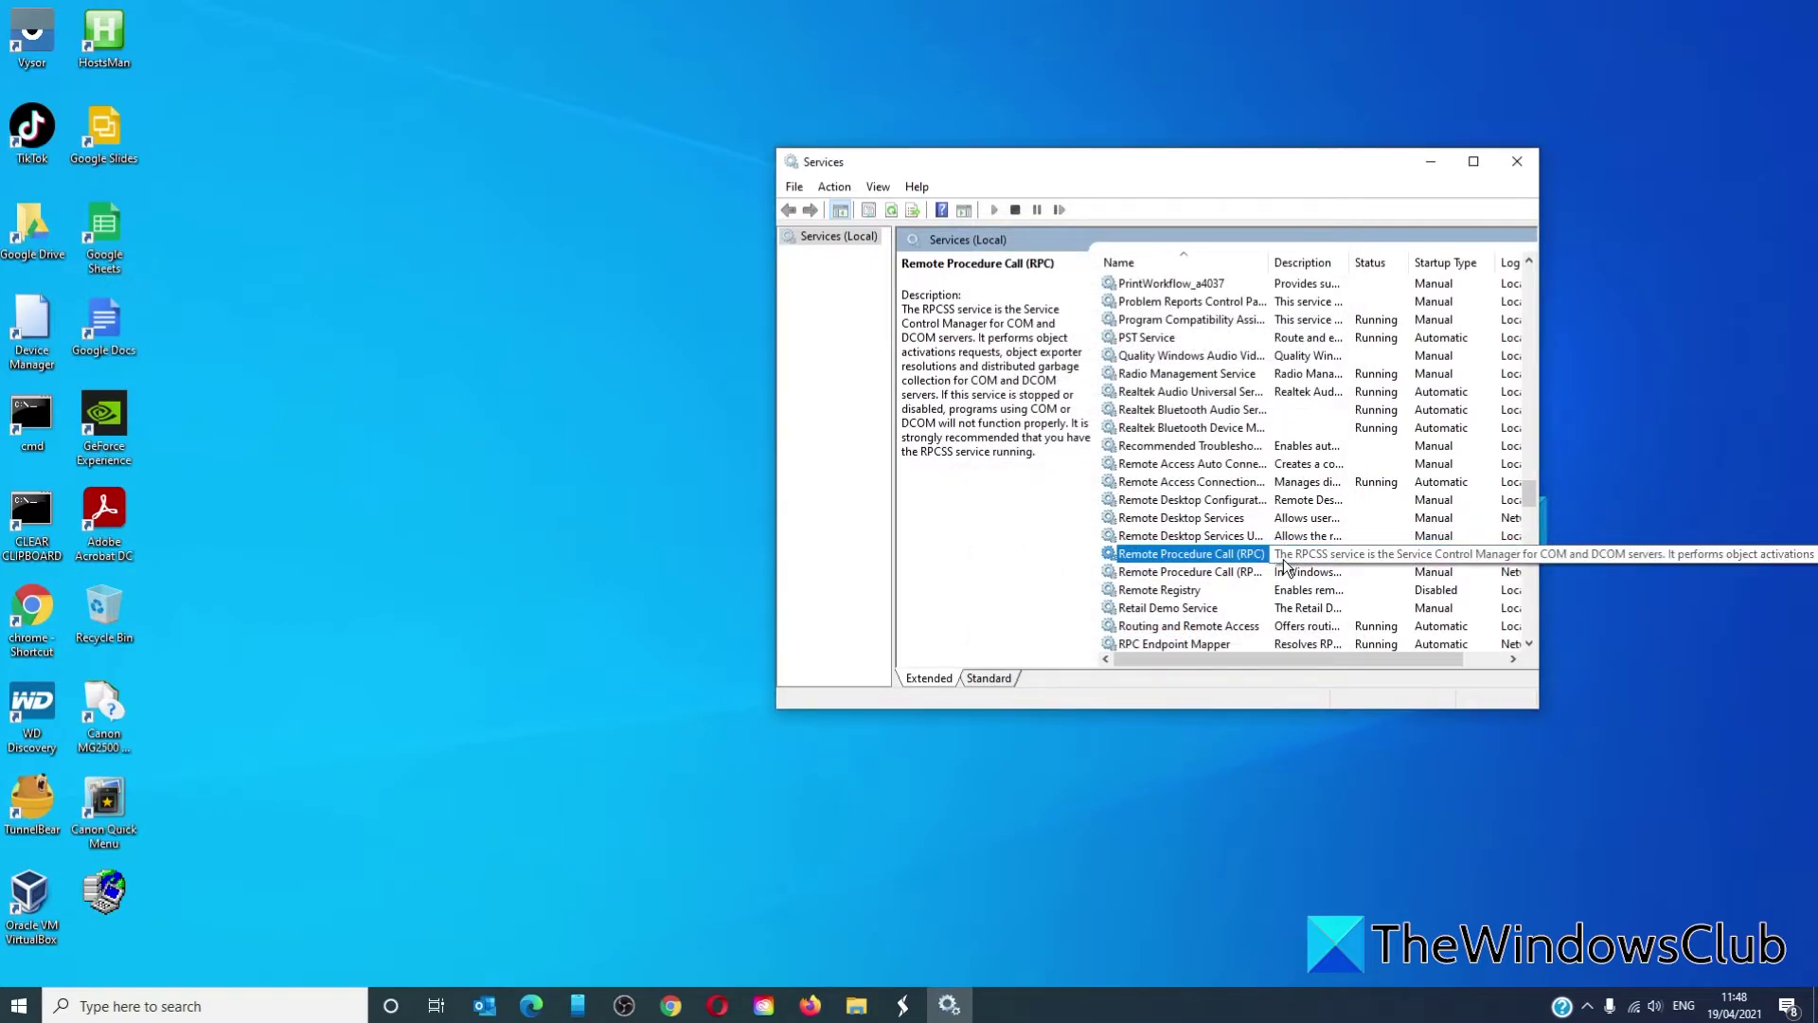
scroll(1285, 566, down, 1)
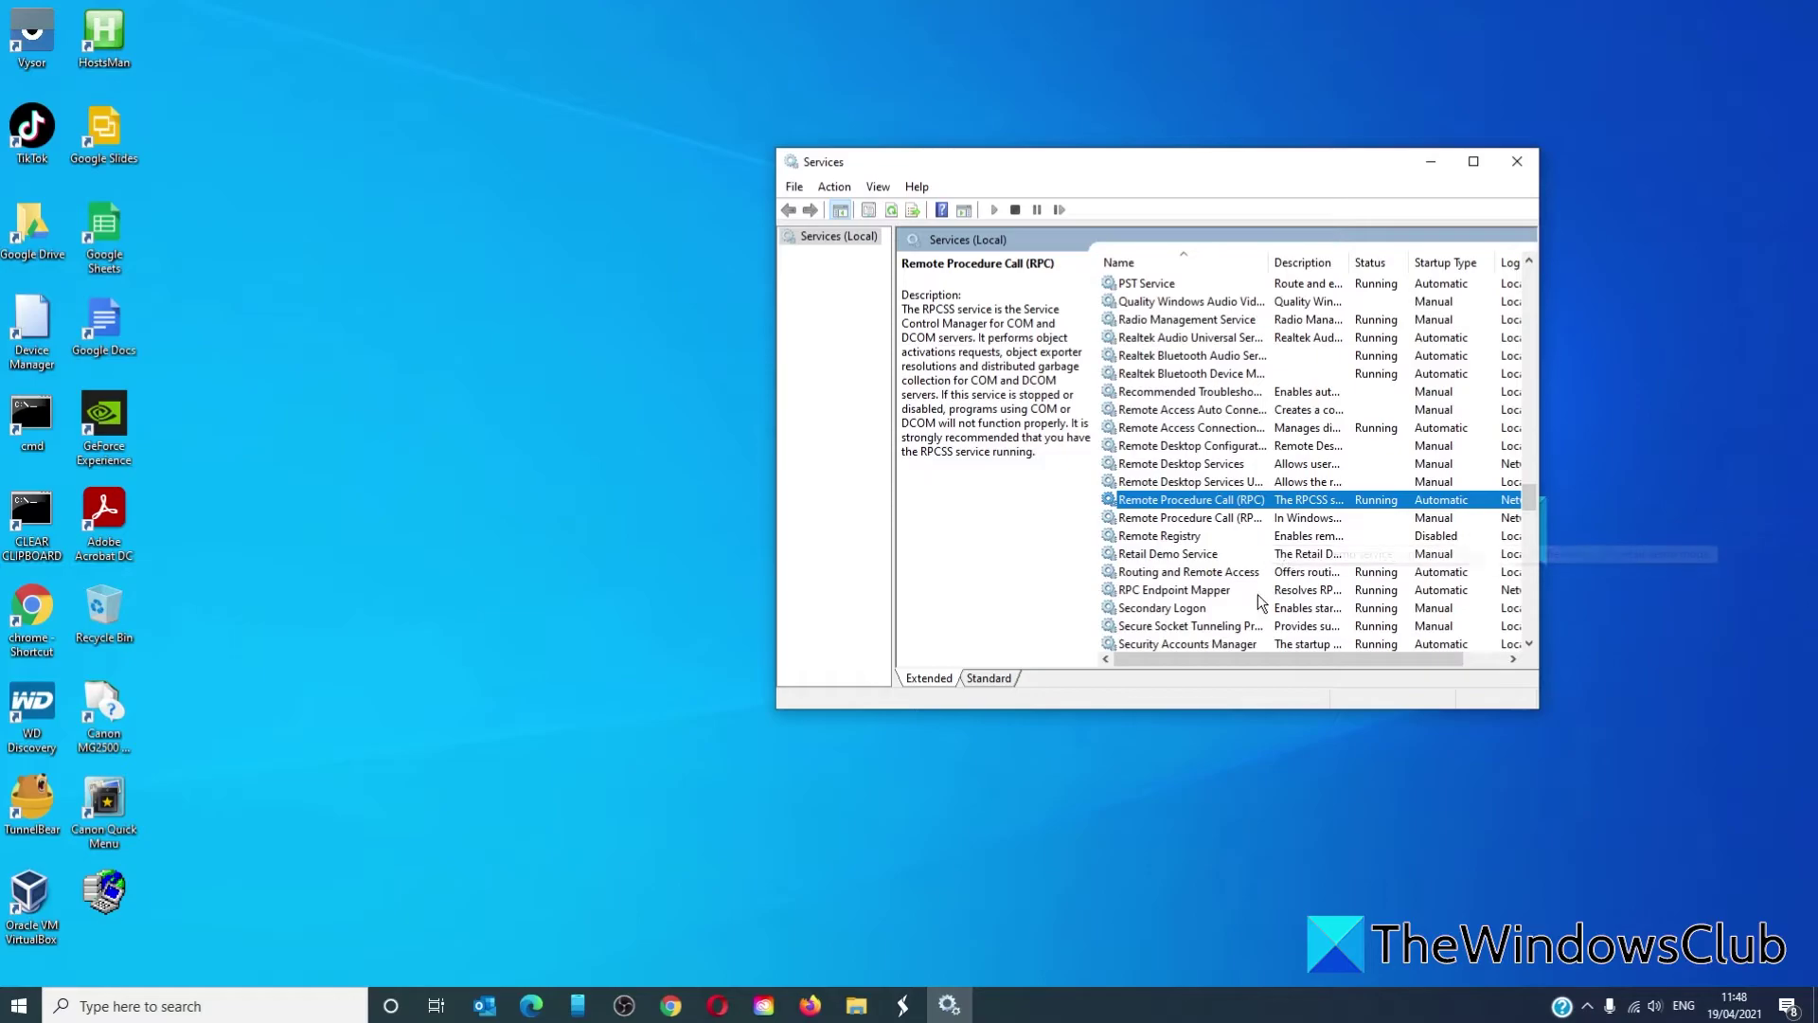
click(1226, 591)
double_click(1229, 591)
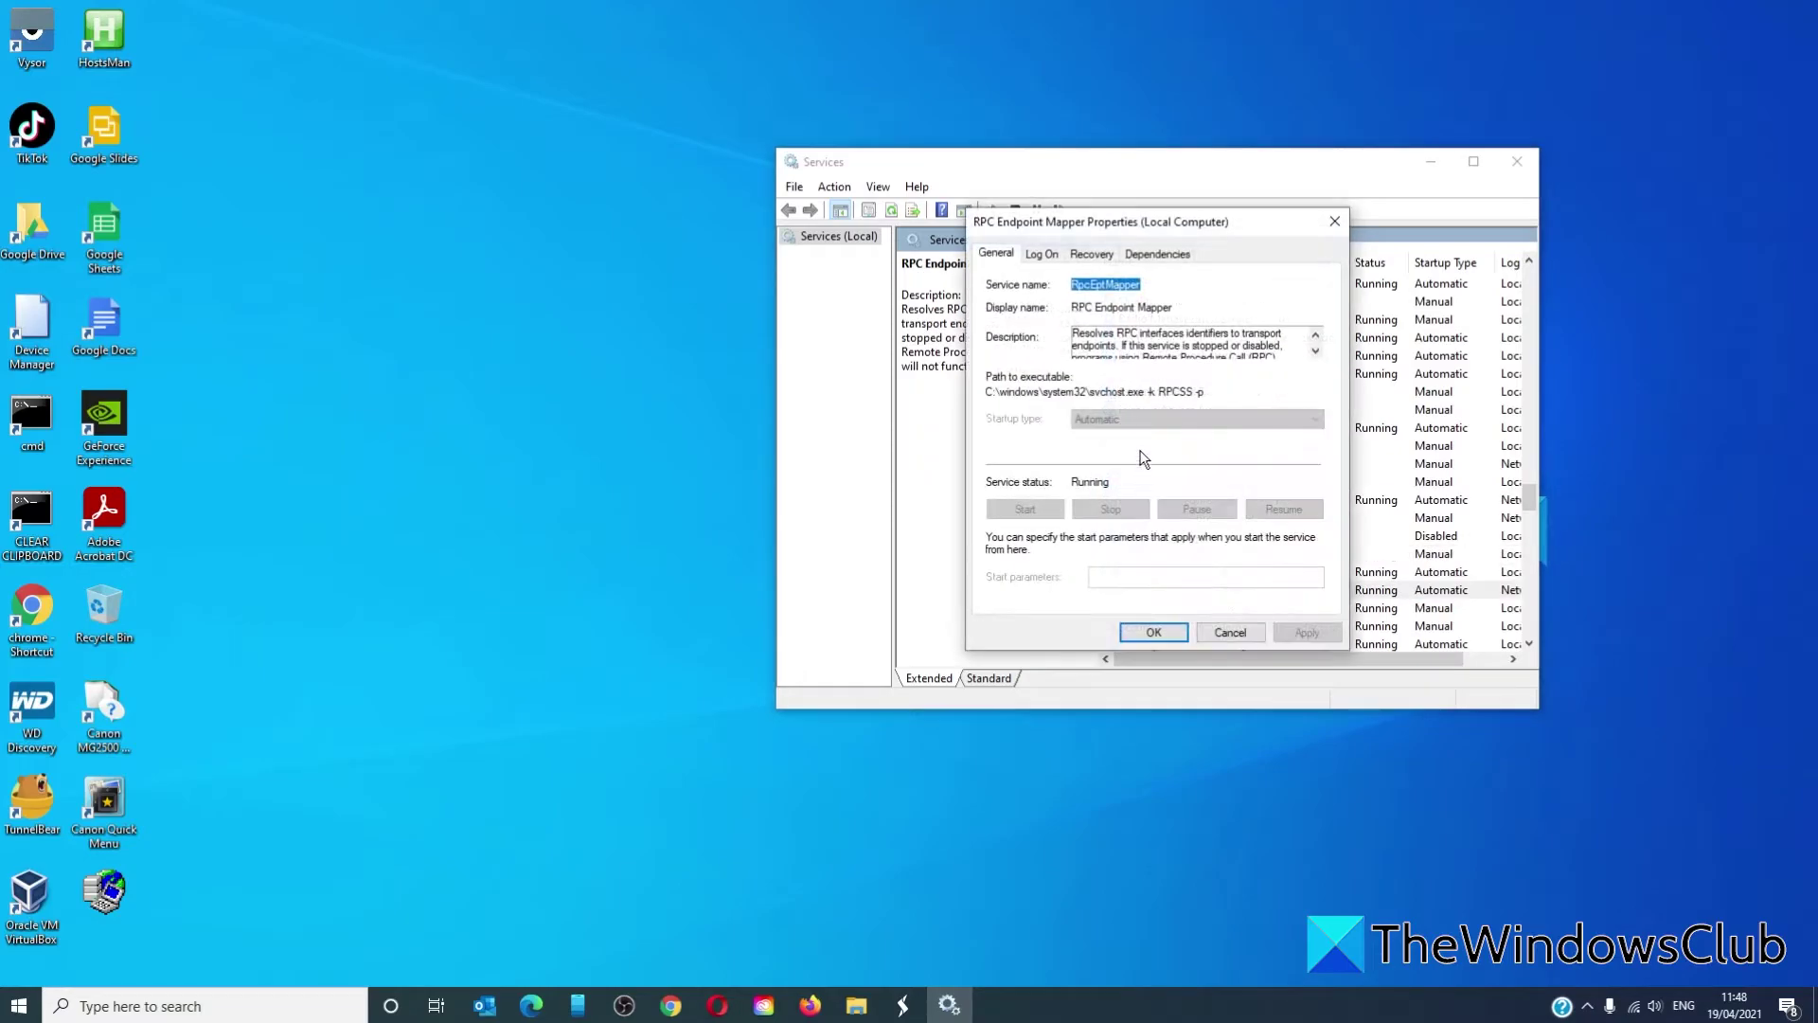
click(1335, 222)
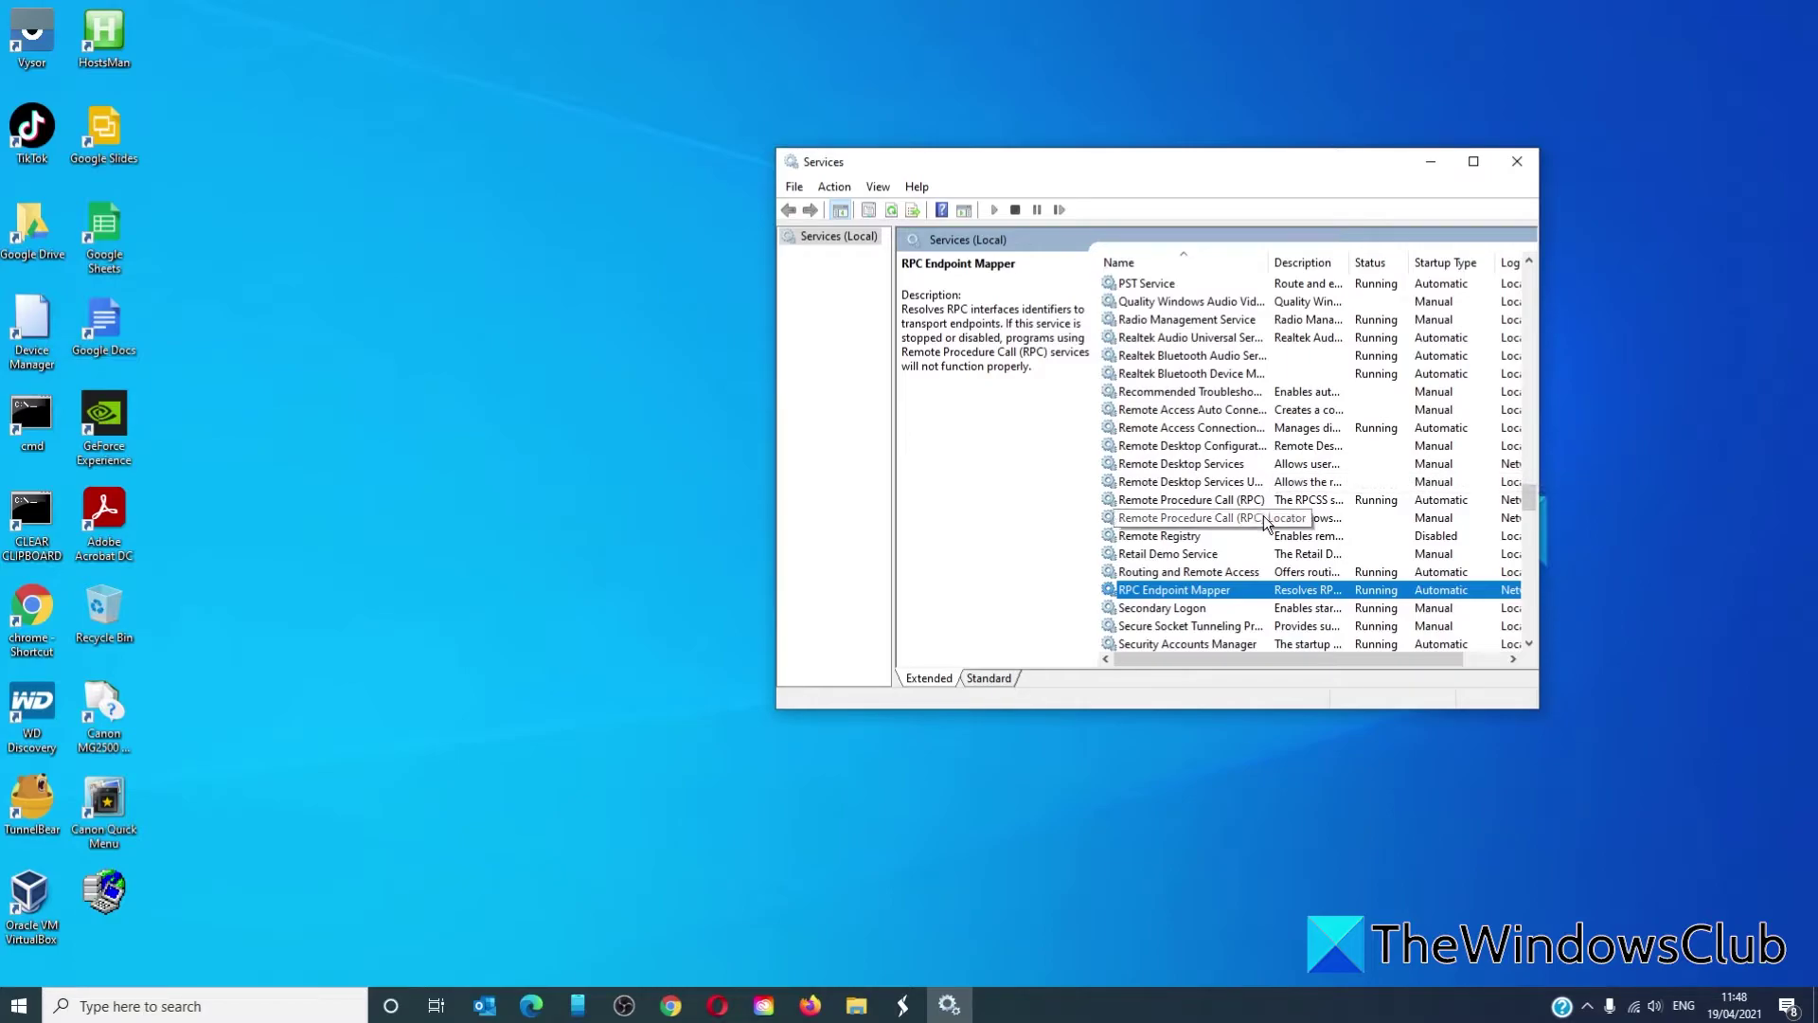
Step: Return to the top of the services list and close the Services window
scroll(1267, 521, up, 6)
scroll(1266, 522, up, 20)
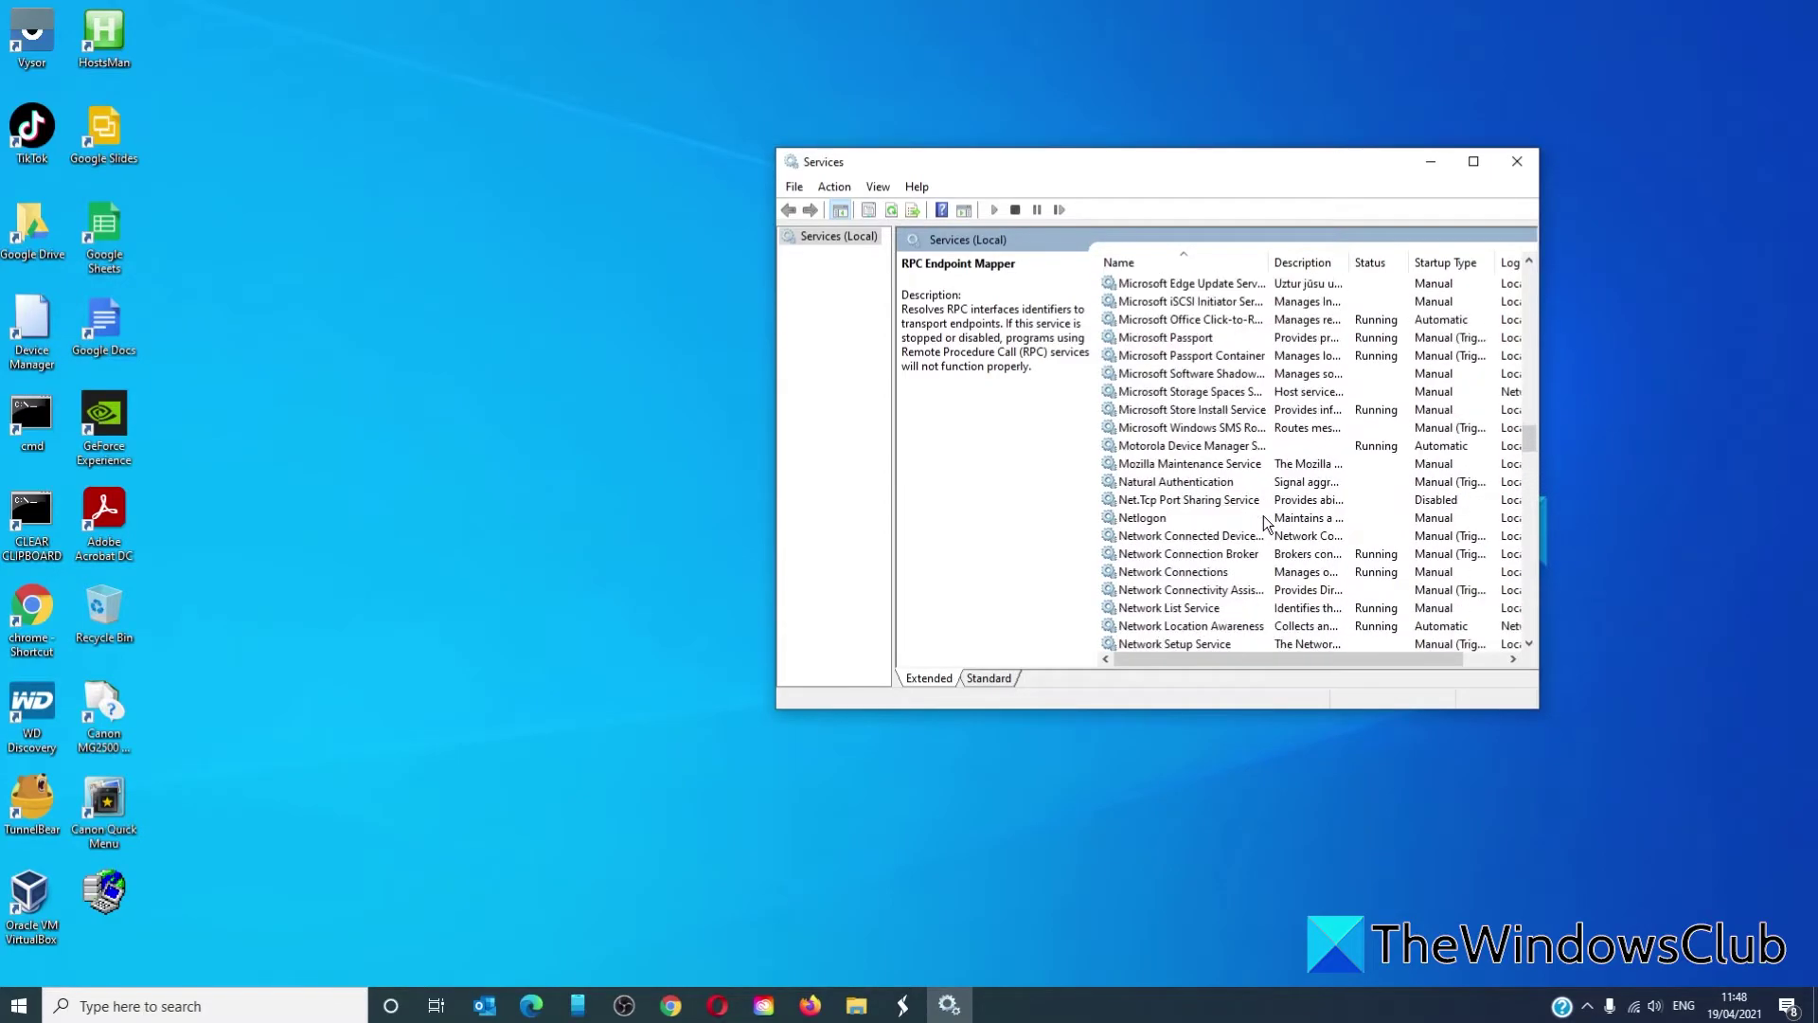
scroll(1266, 522, up, 6)
click(1518, 161)
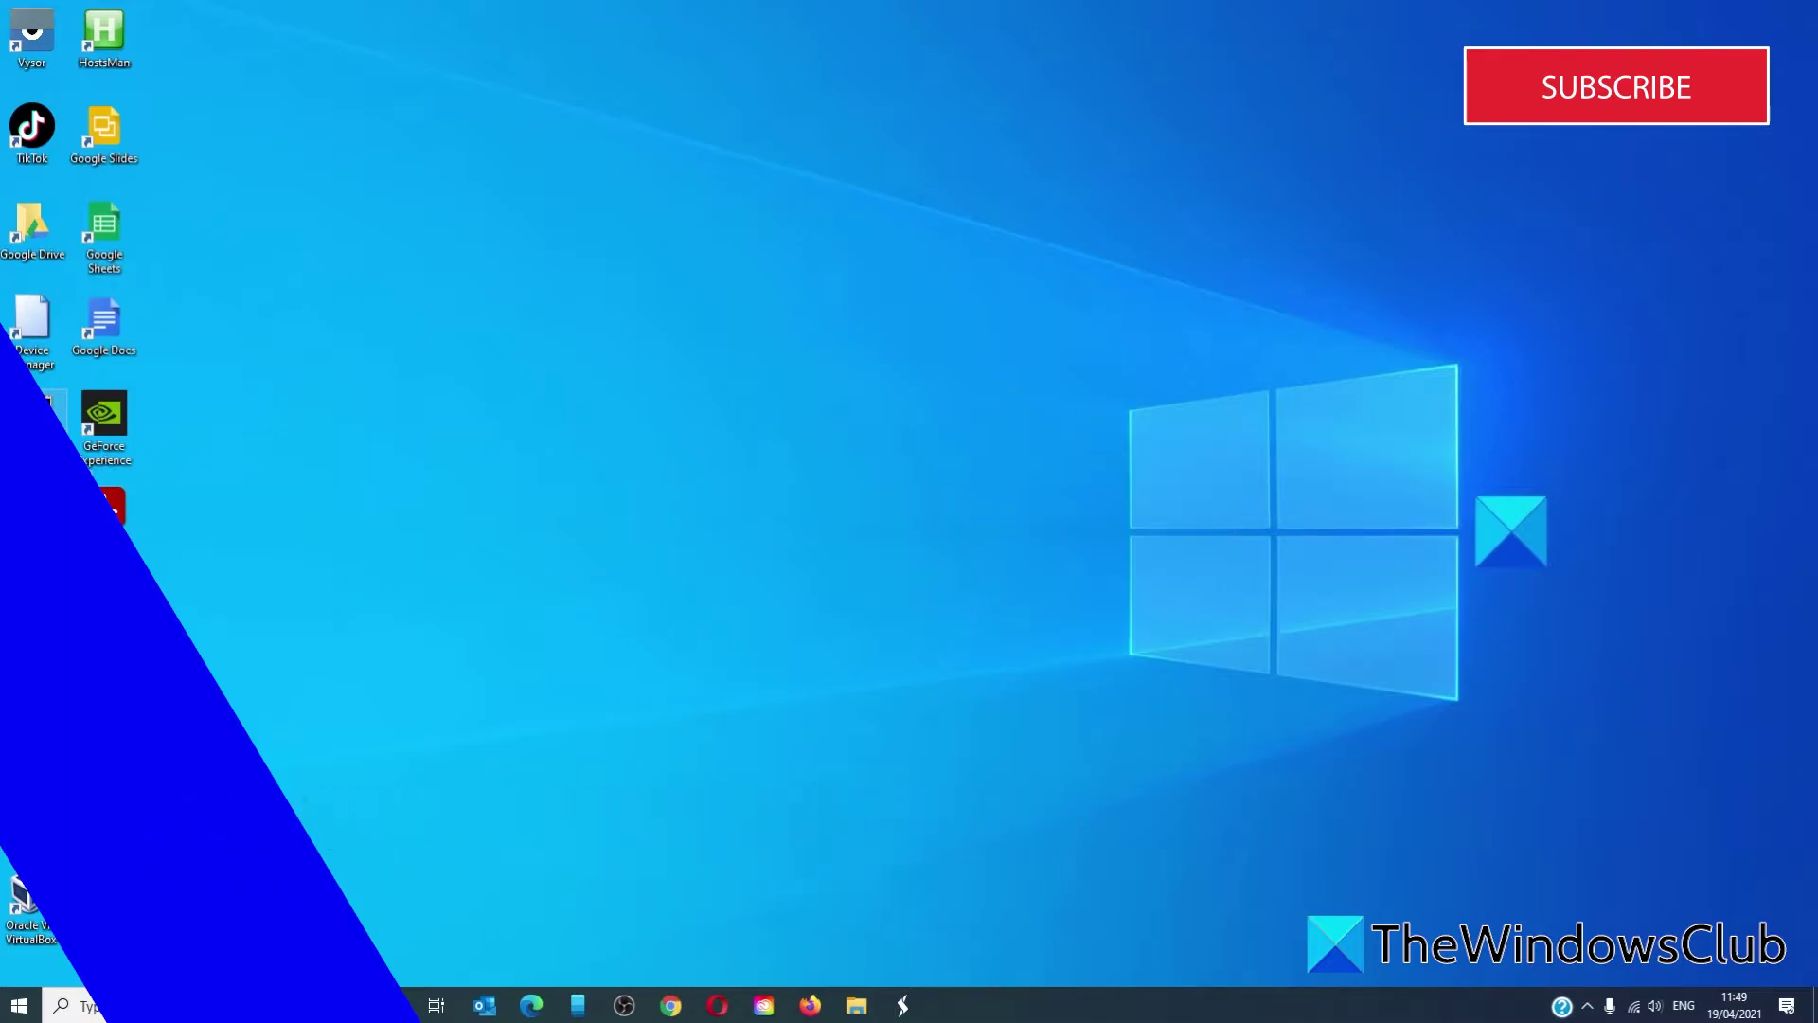
Step: Schedule a chkdsk /r check for the next restart in an admin Command Prompt, answering y
double_click(43, 417)
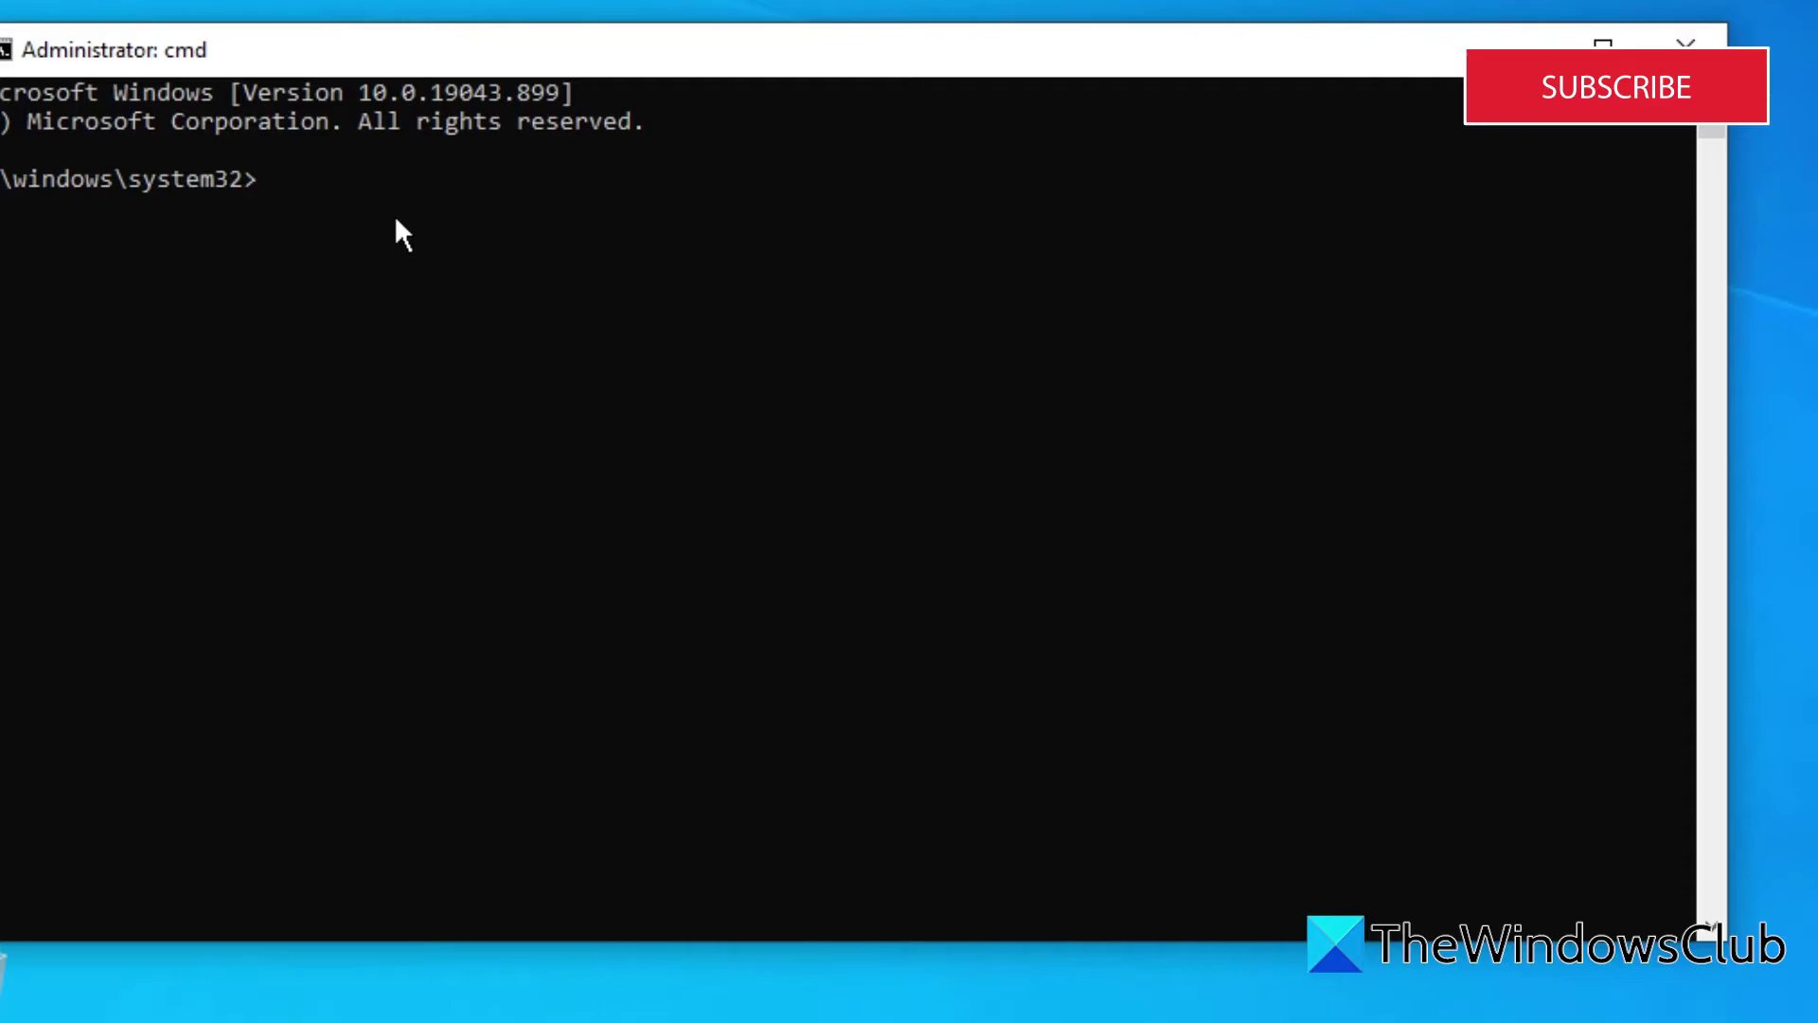
text(chkdsk /r)
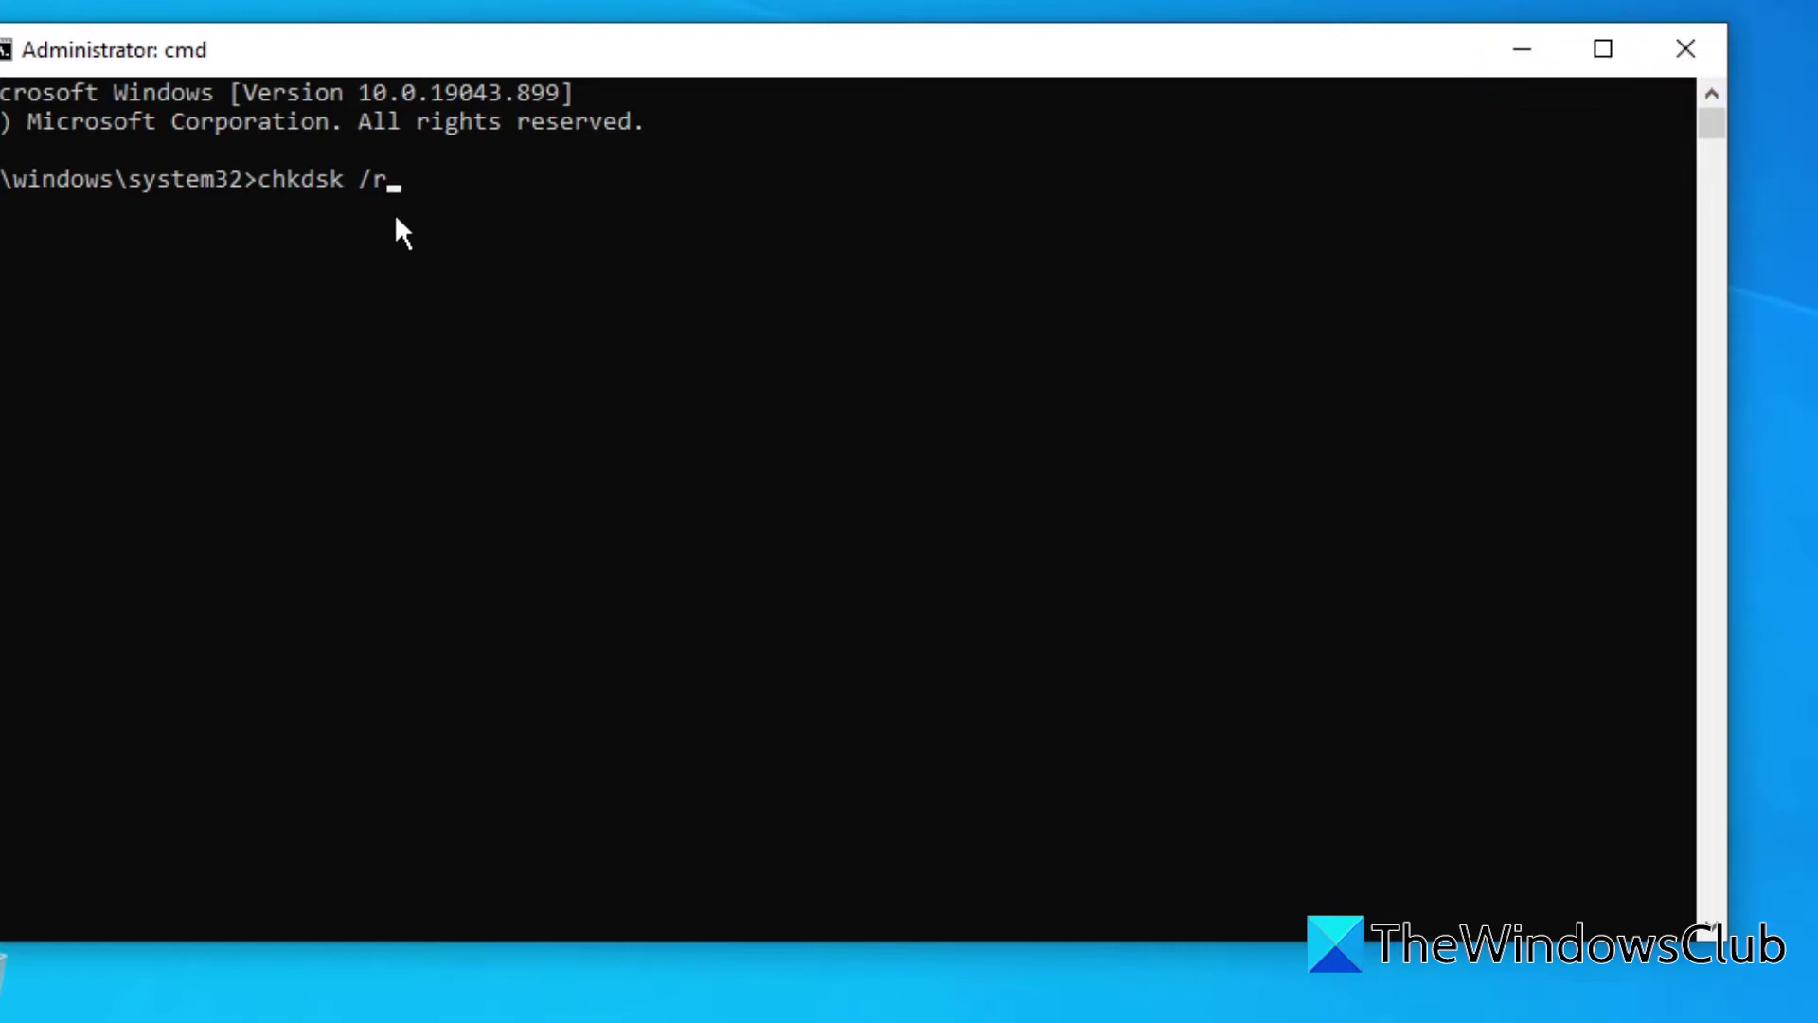
key(Return)
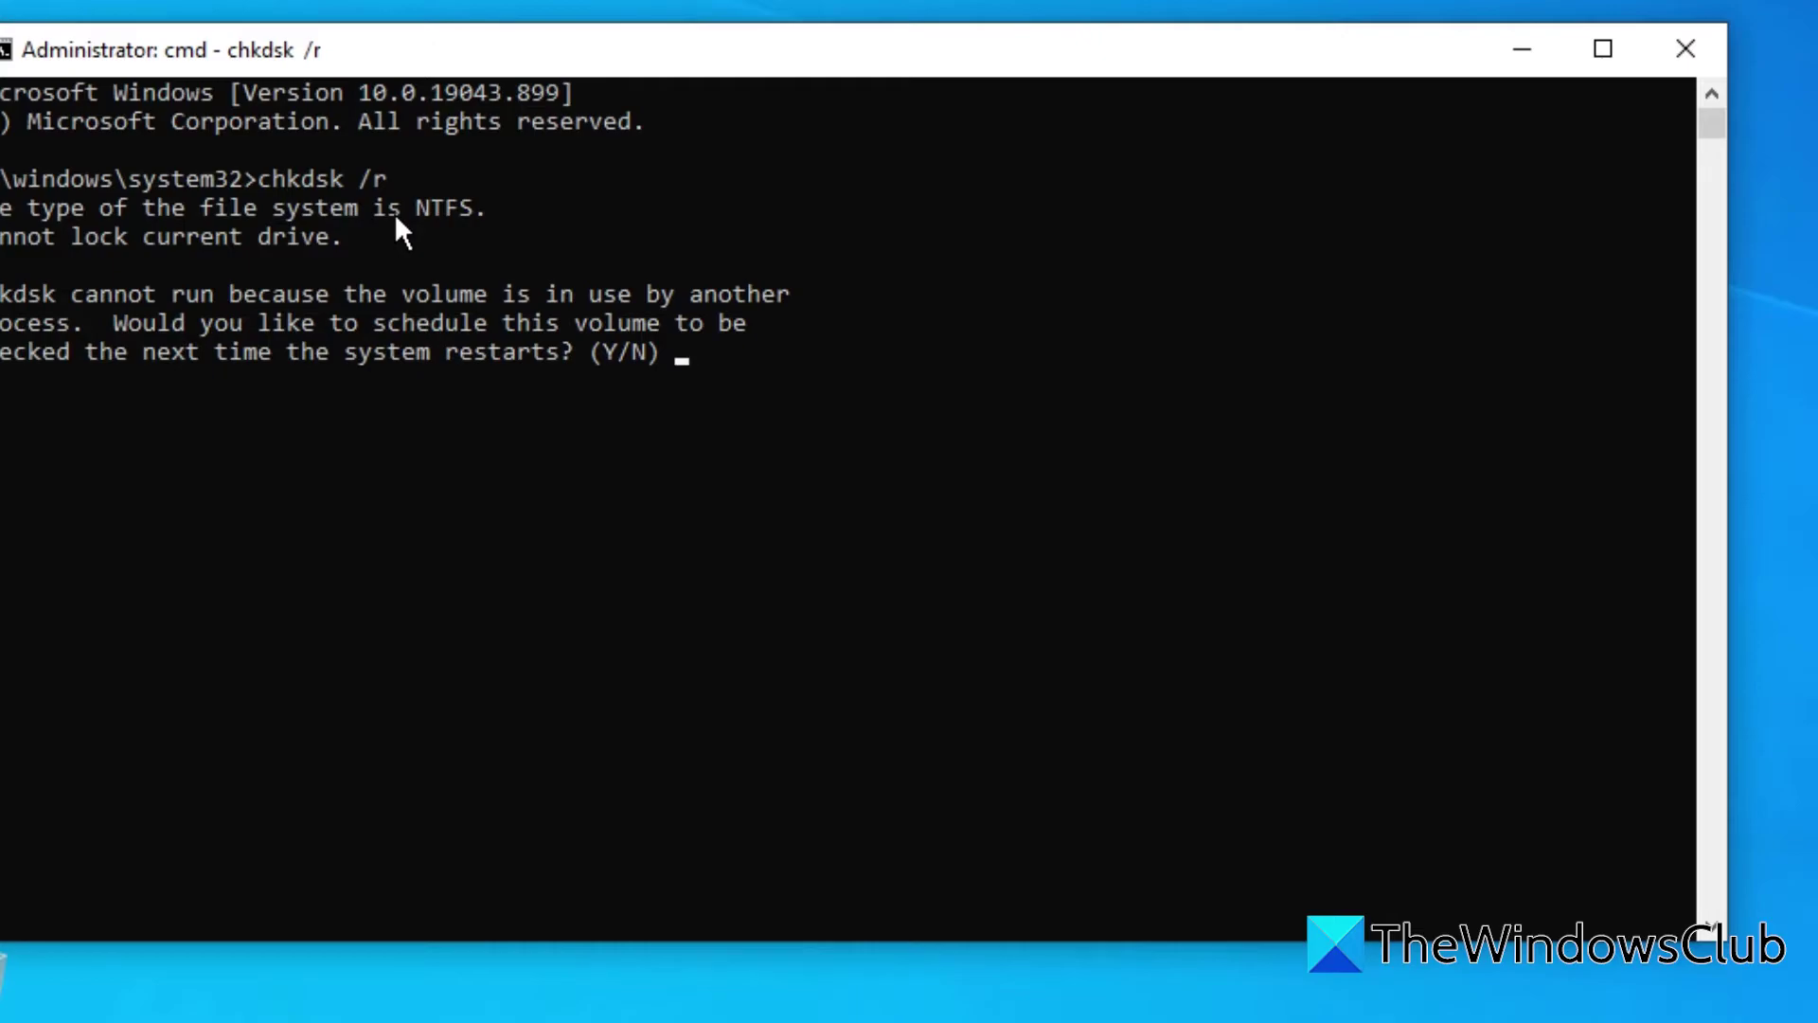
text(y)
key(Return)
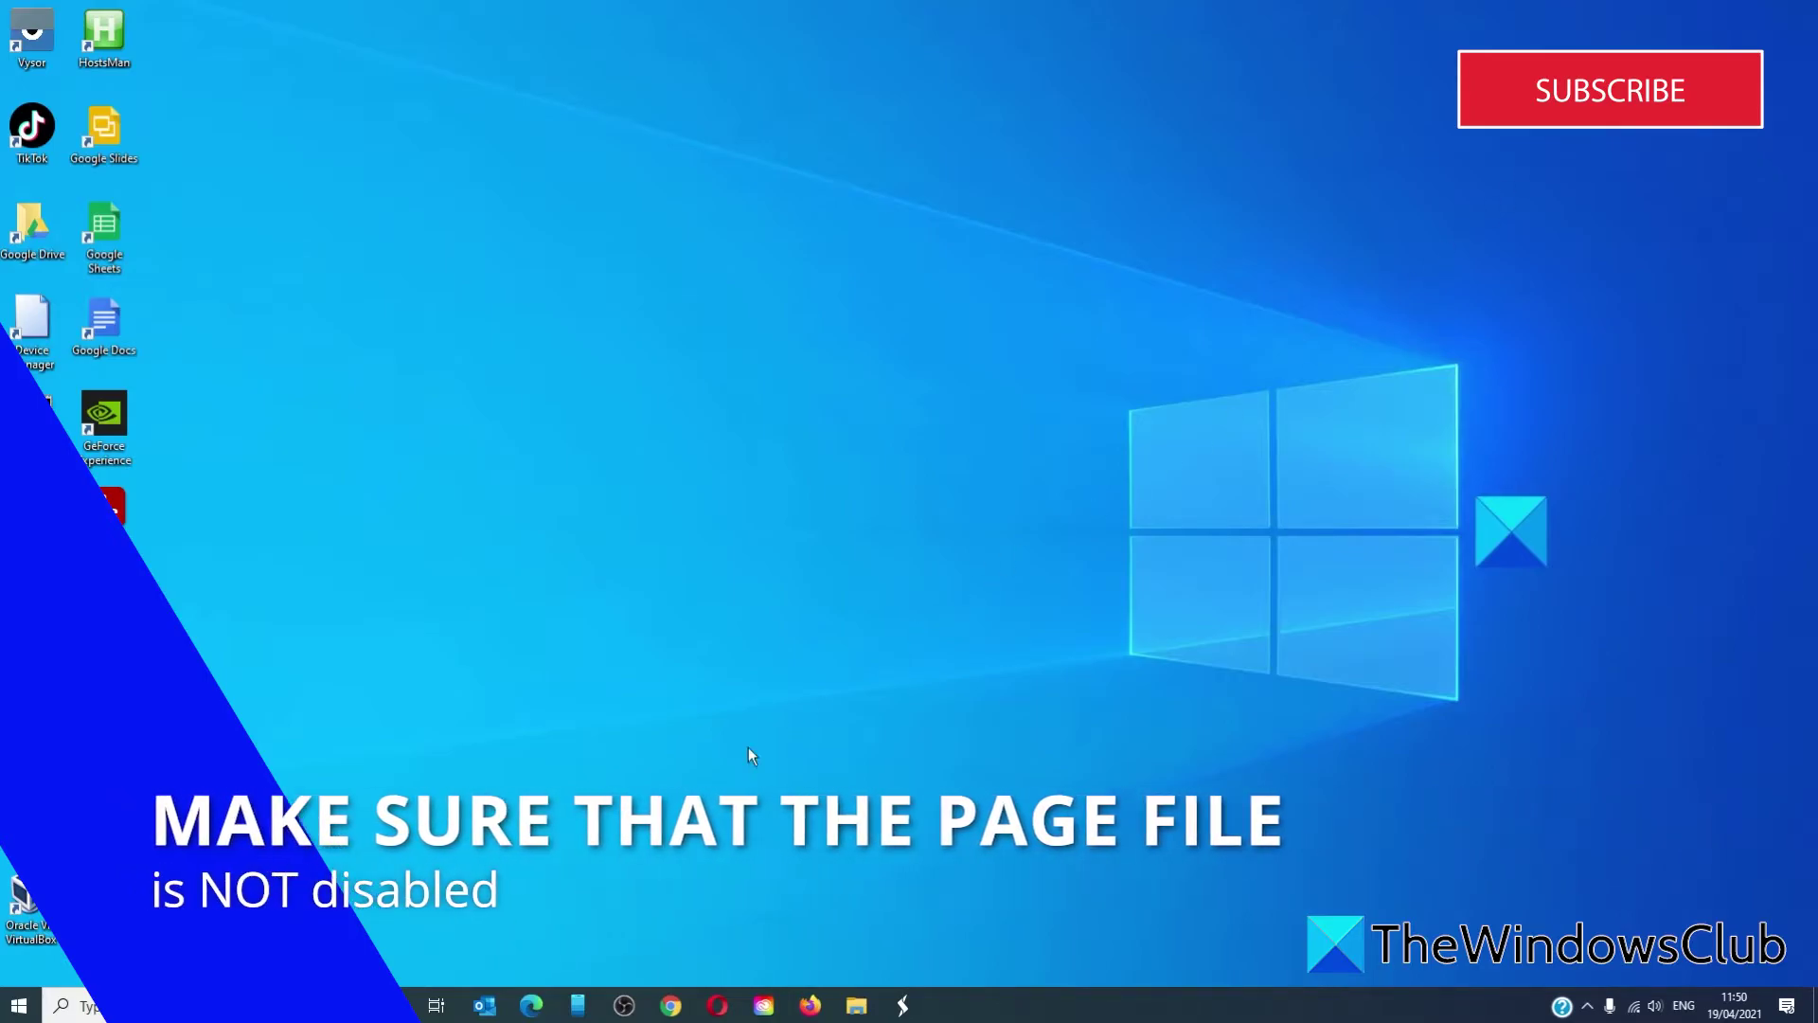
Step: Open Control Panel from a taskbar search
click(237, 1006)
text(c)
click(583, 544)
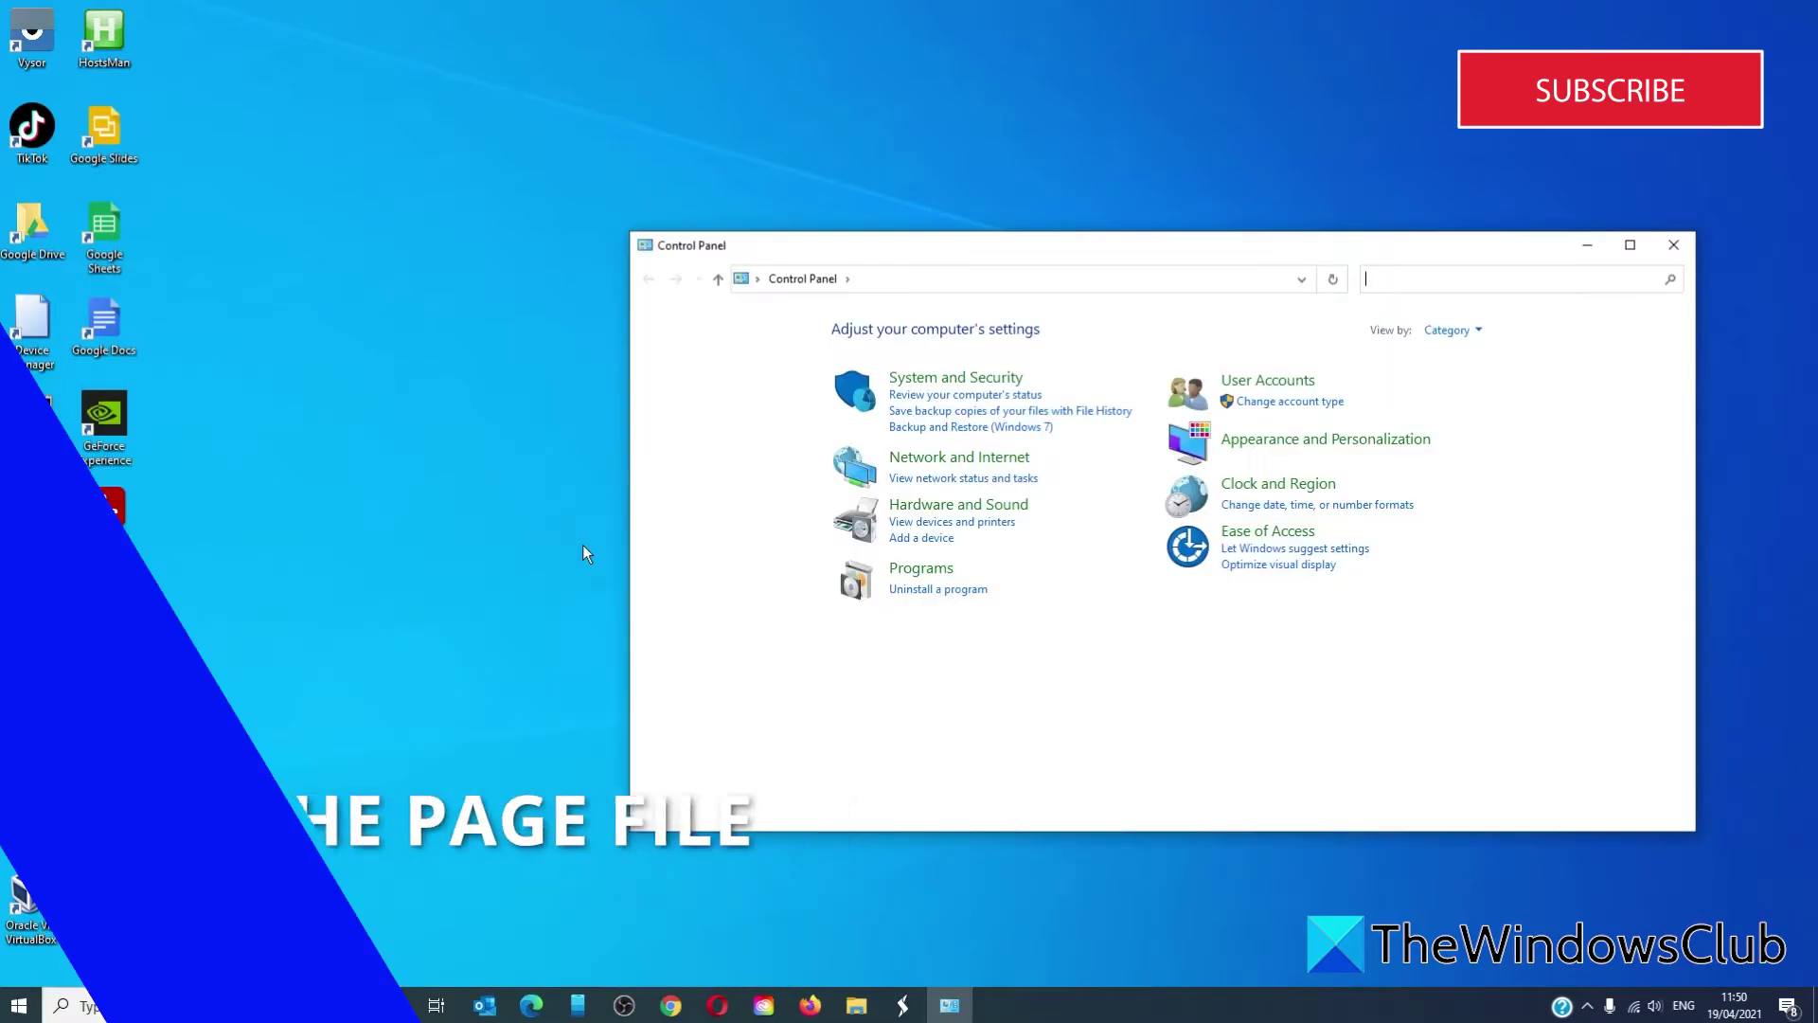
Step: Switch Control Panel to All Control Panel Items and open the System About page
click(849, 279)
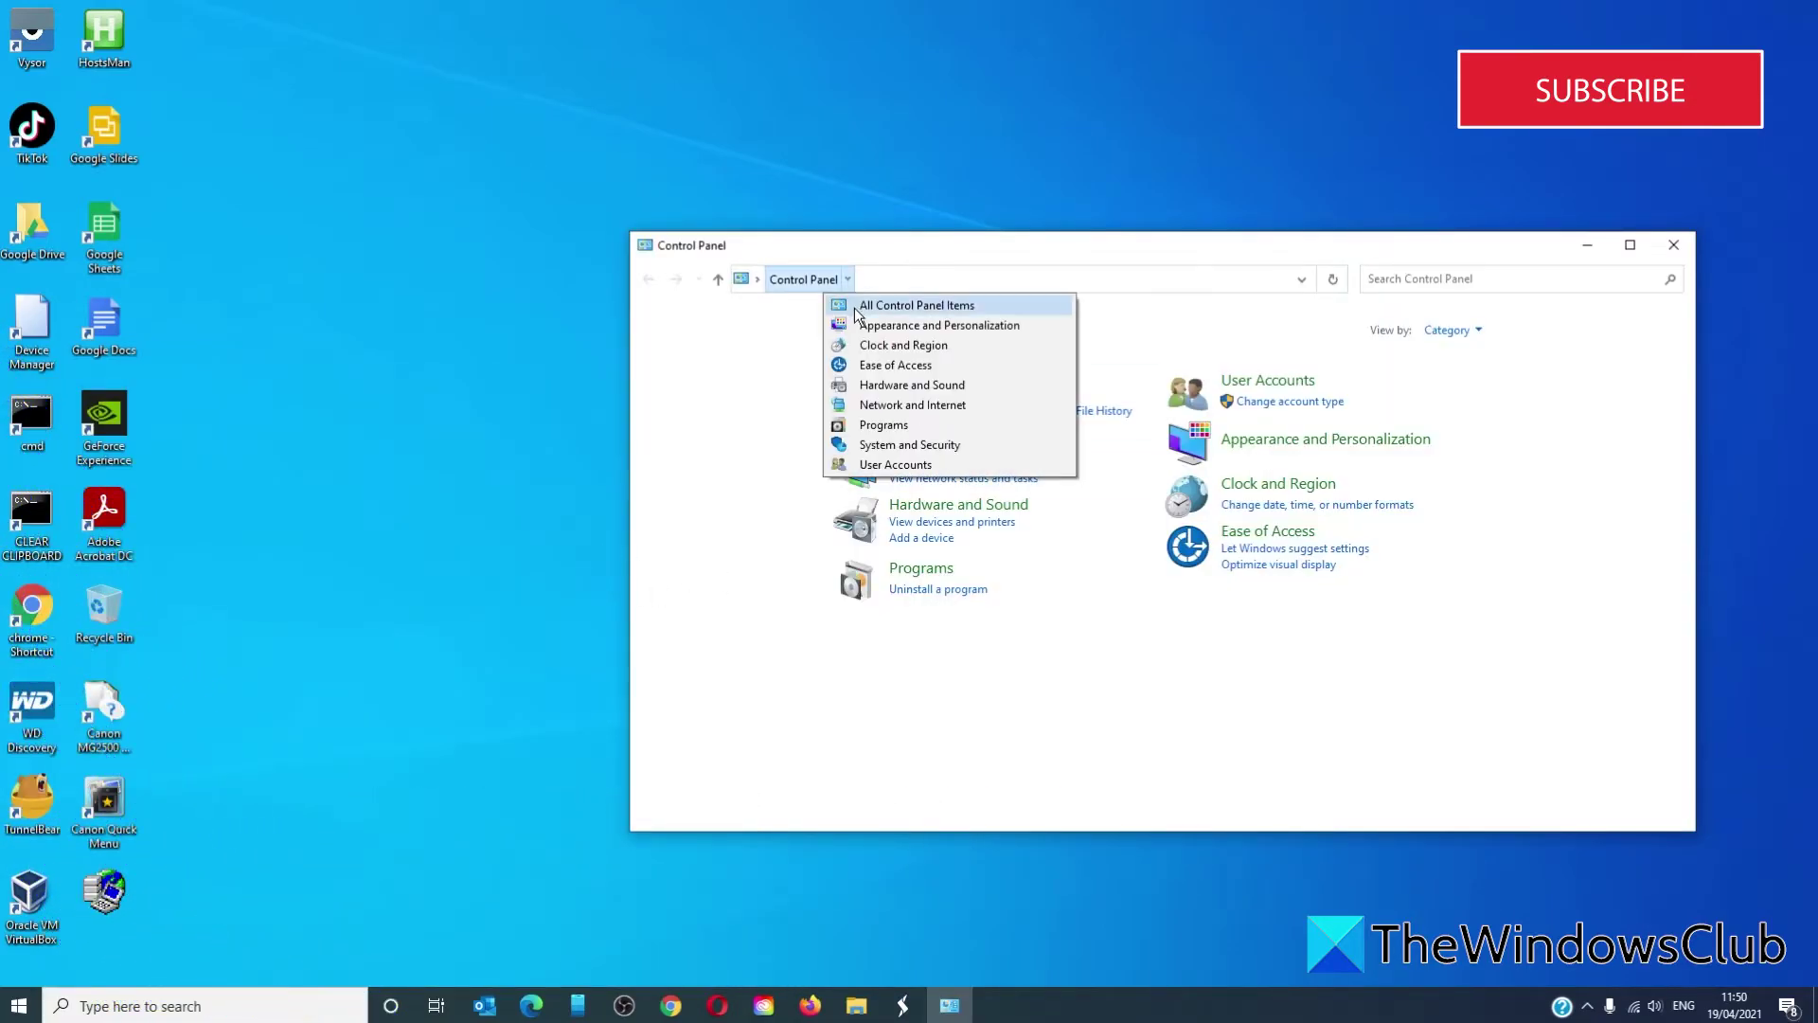
click(858, 306)
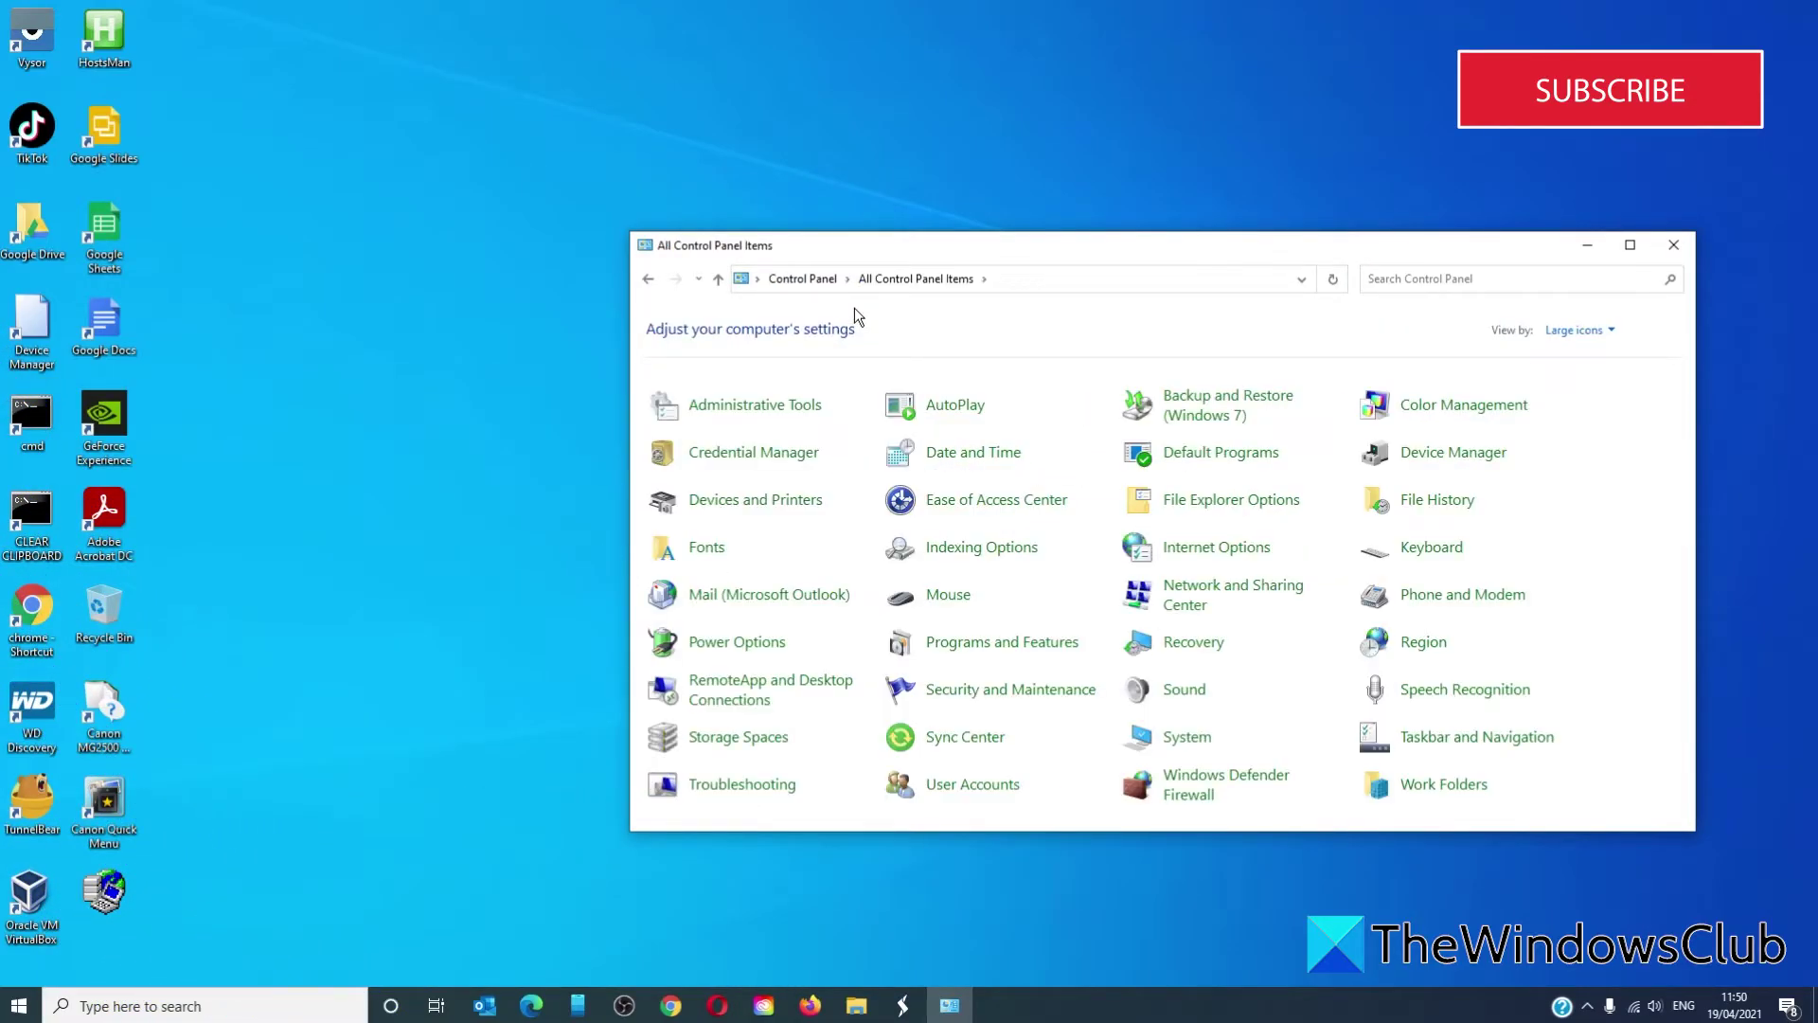
click(1186, 737)
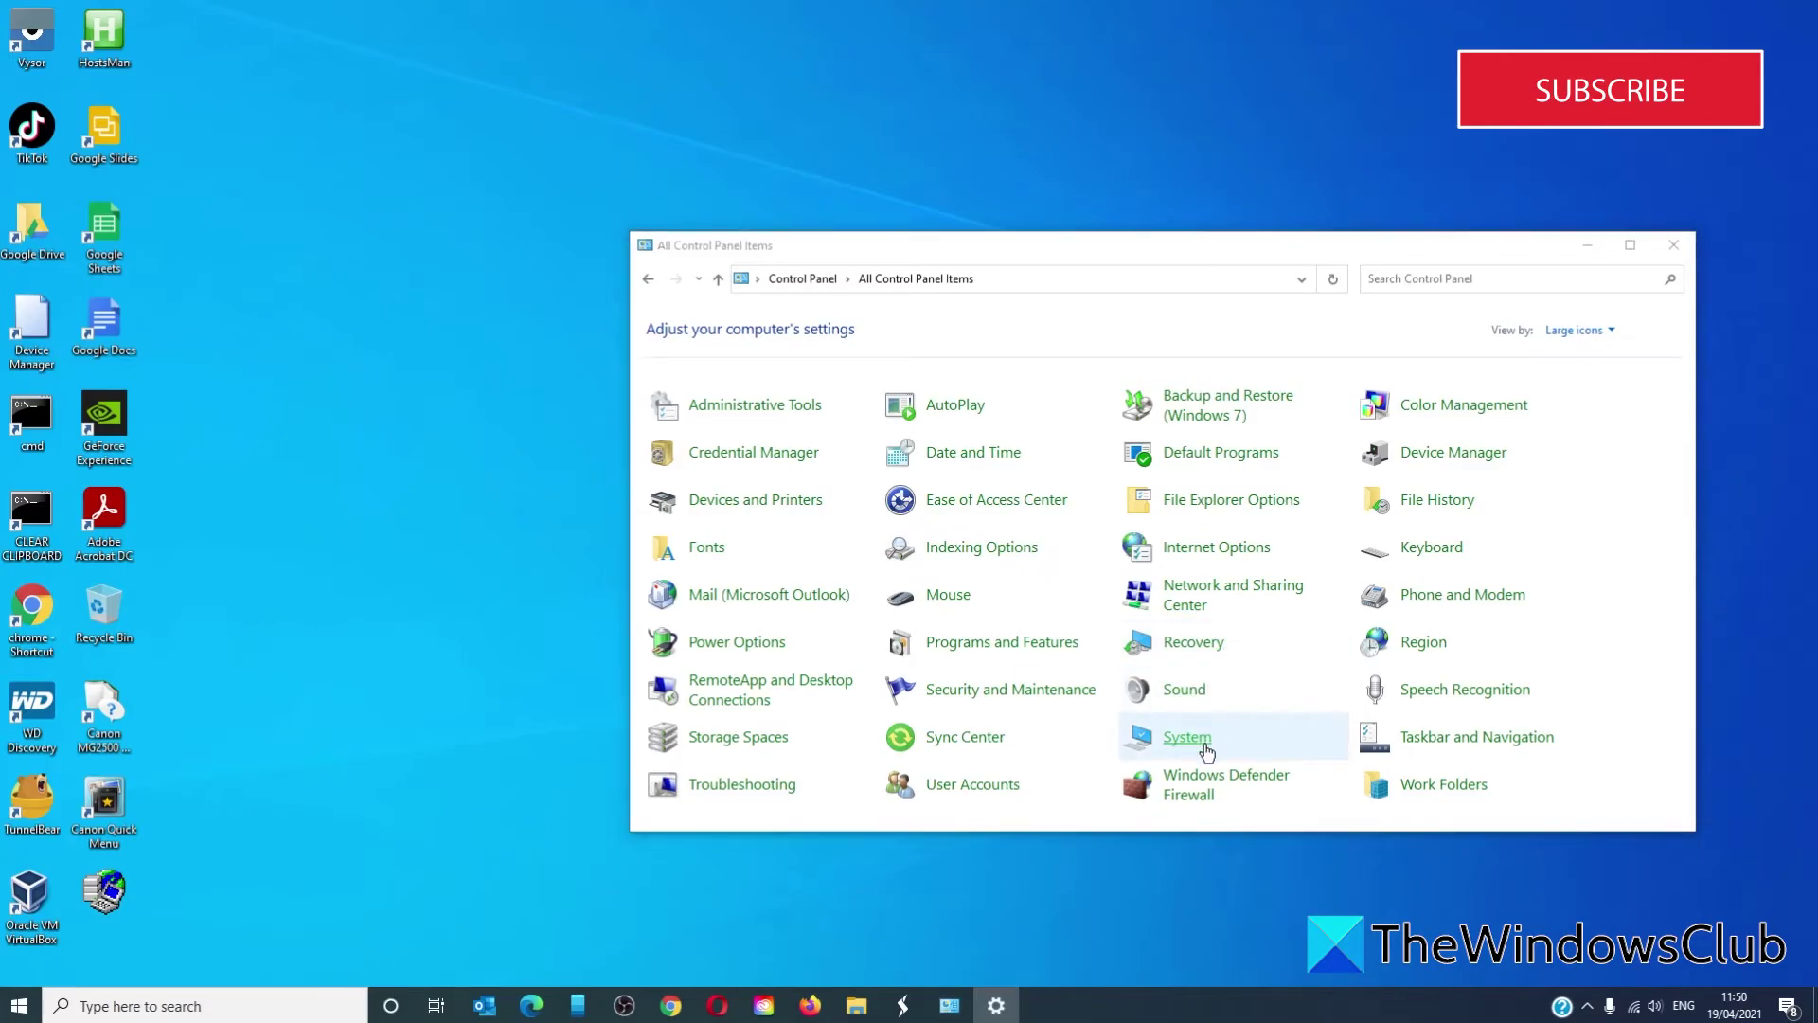
scroll(1107, 681, down, 7)
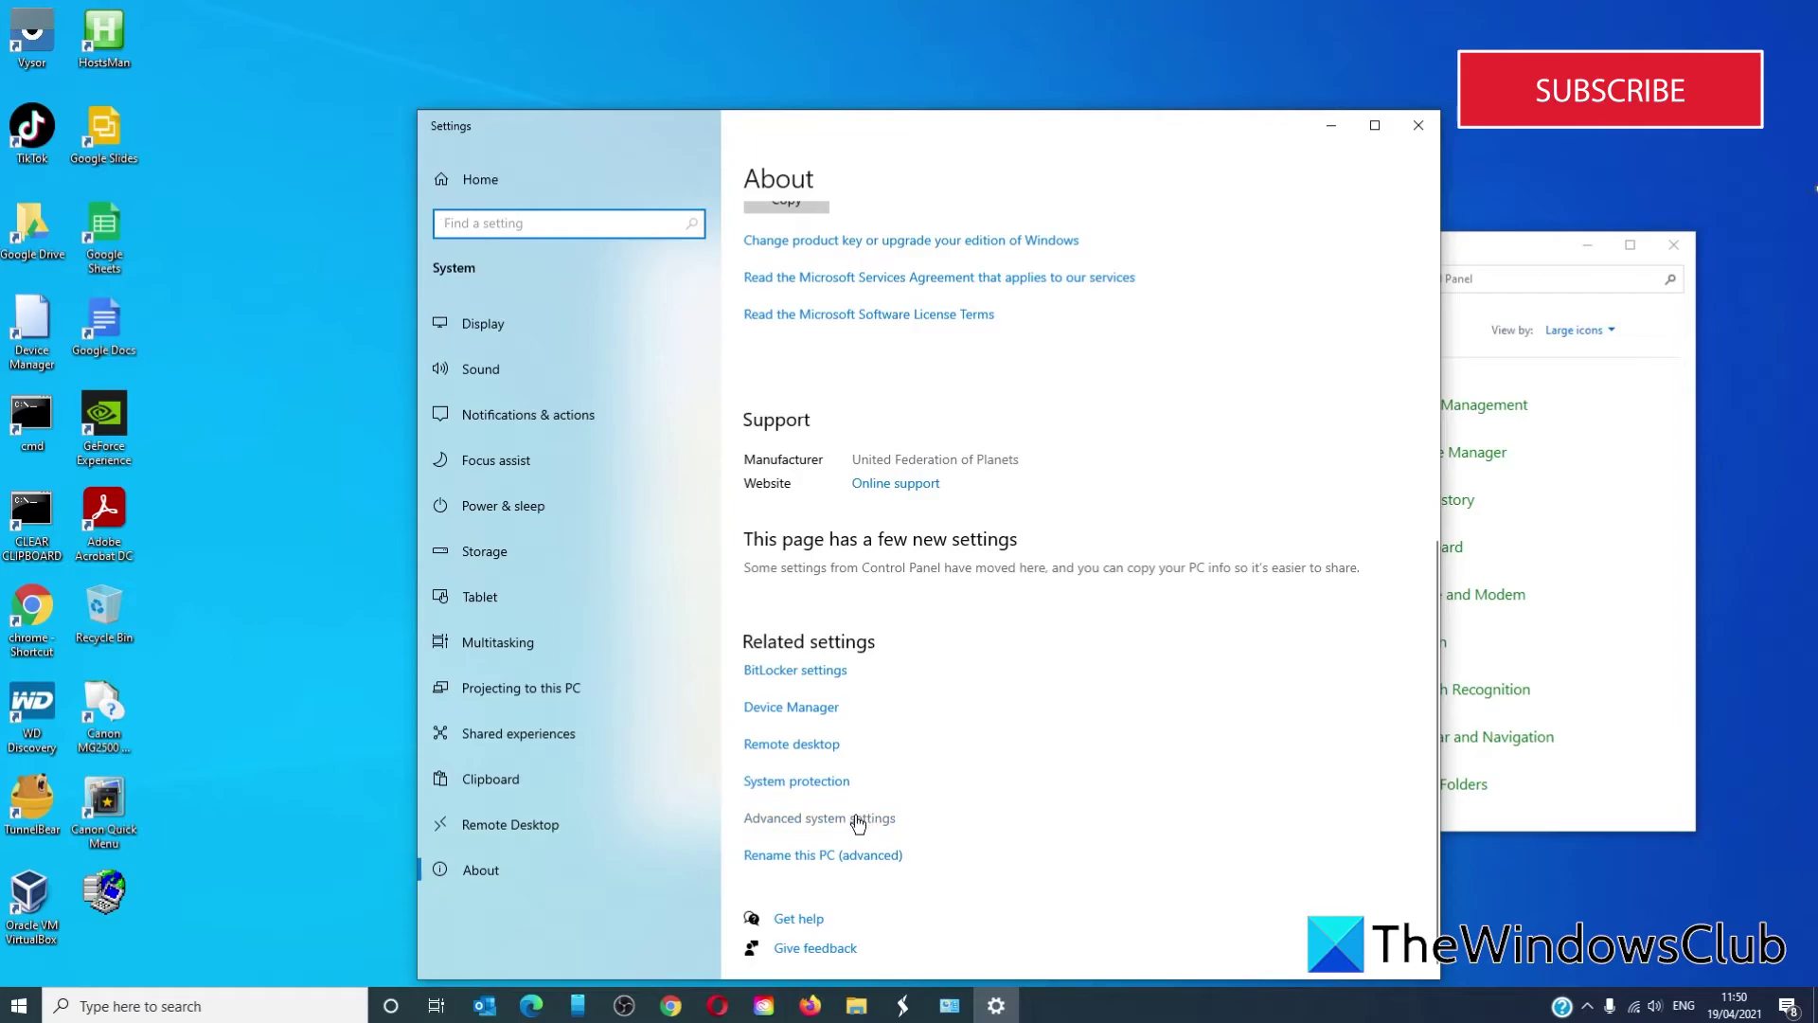
Step: Open Advanced system settings, then the Advanced tab of Performance Options
click(858, 820)
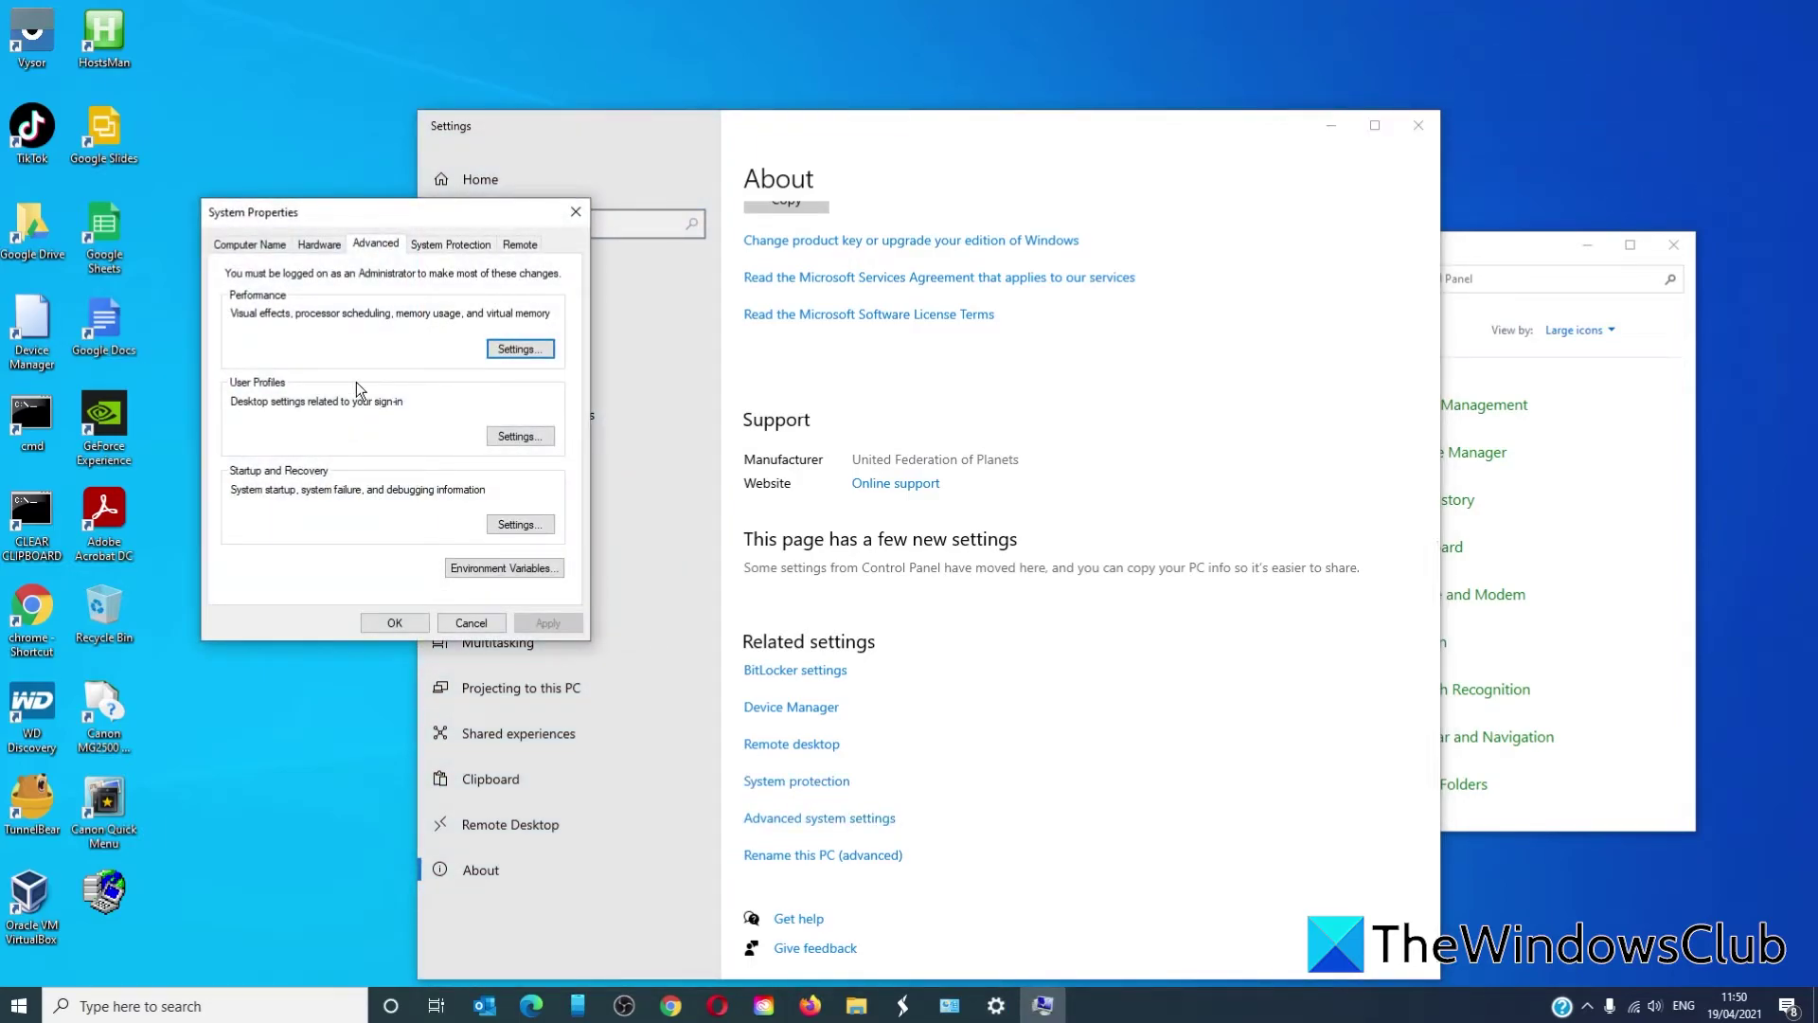
click(509, 354)
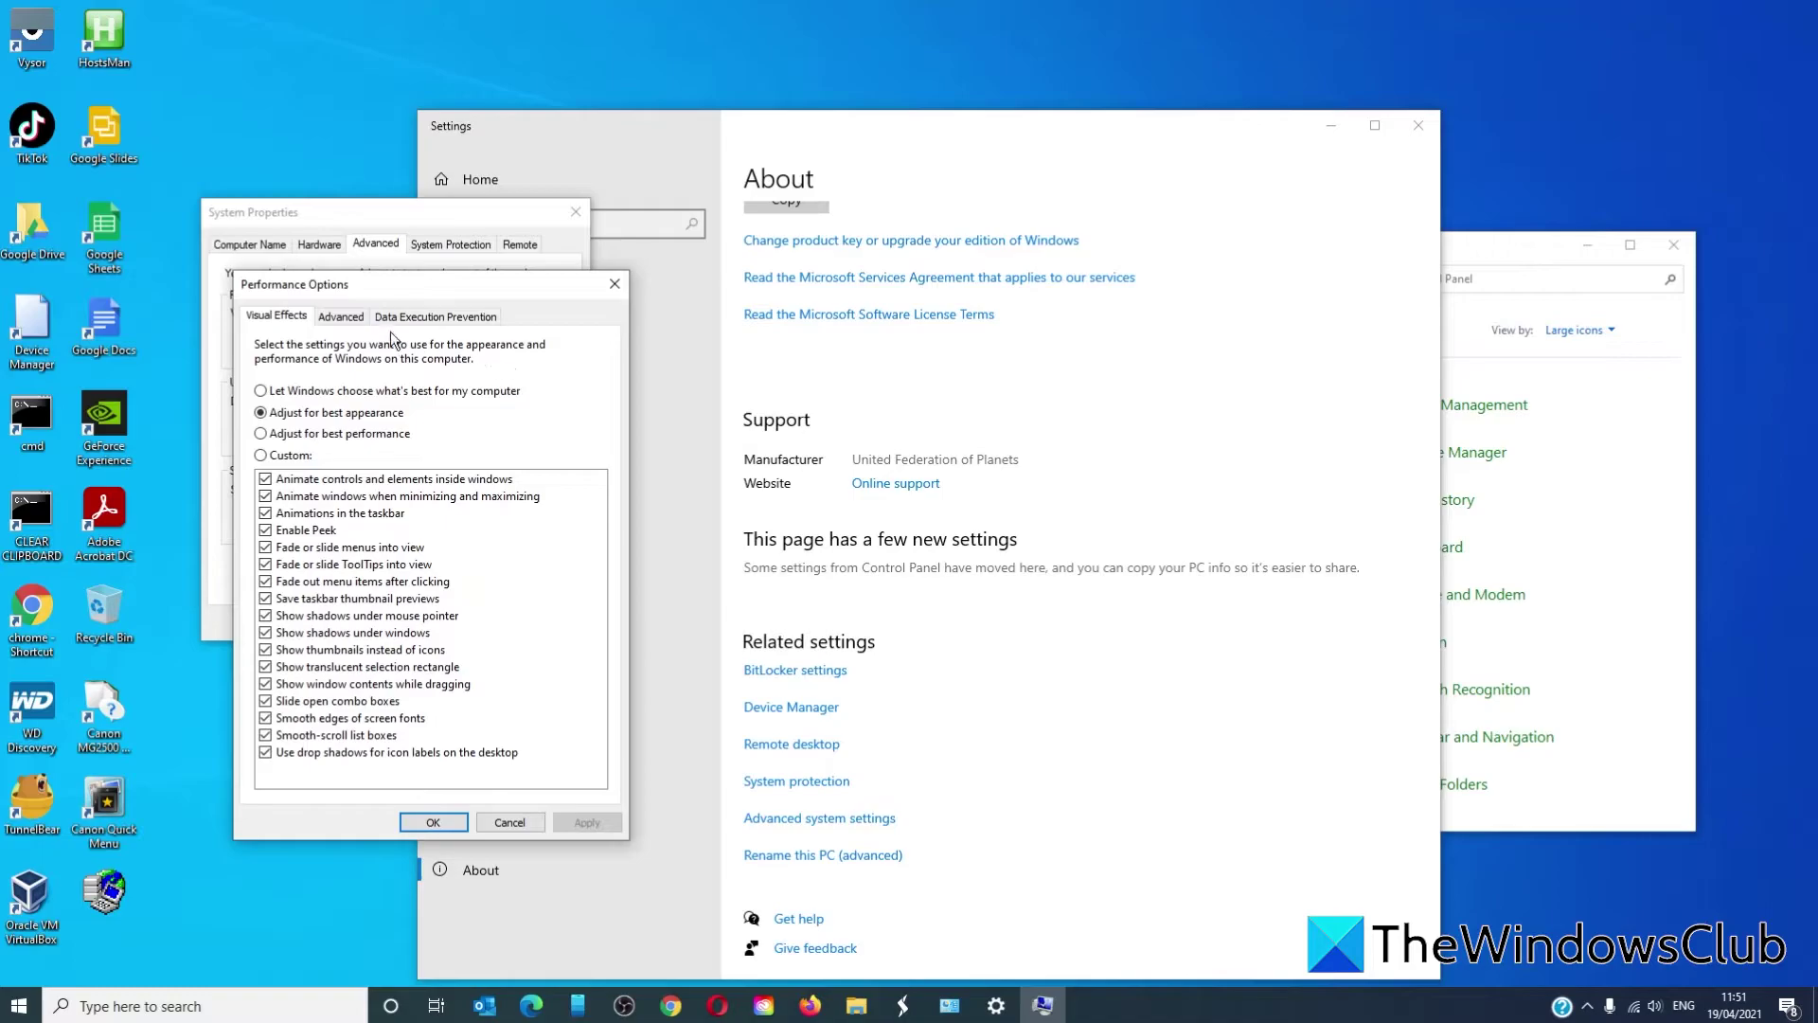
click(343, 319)
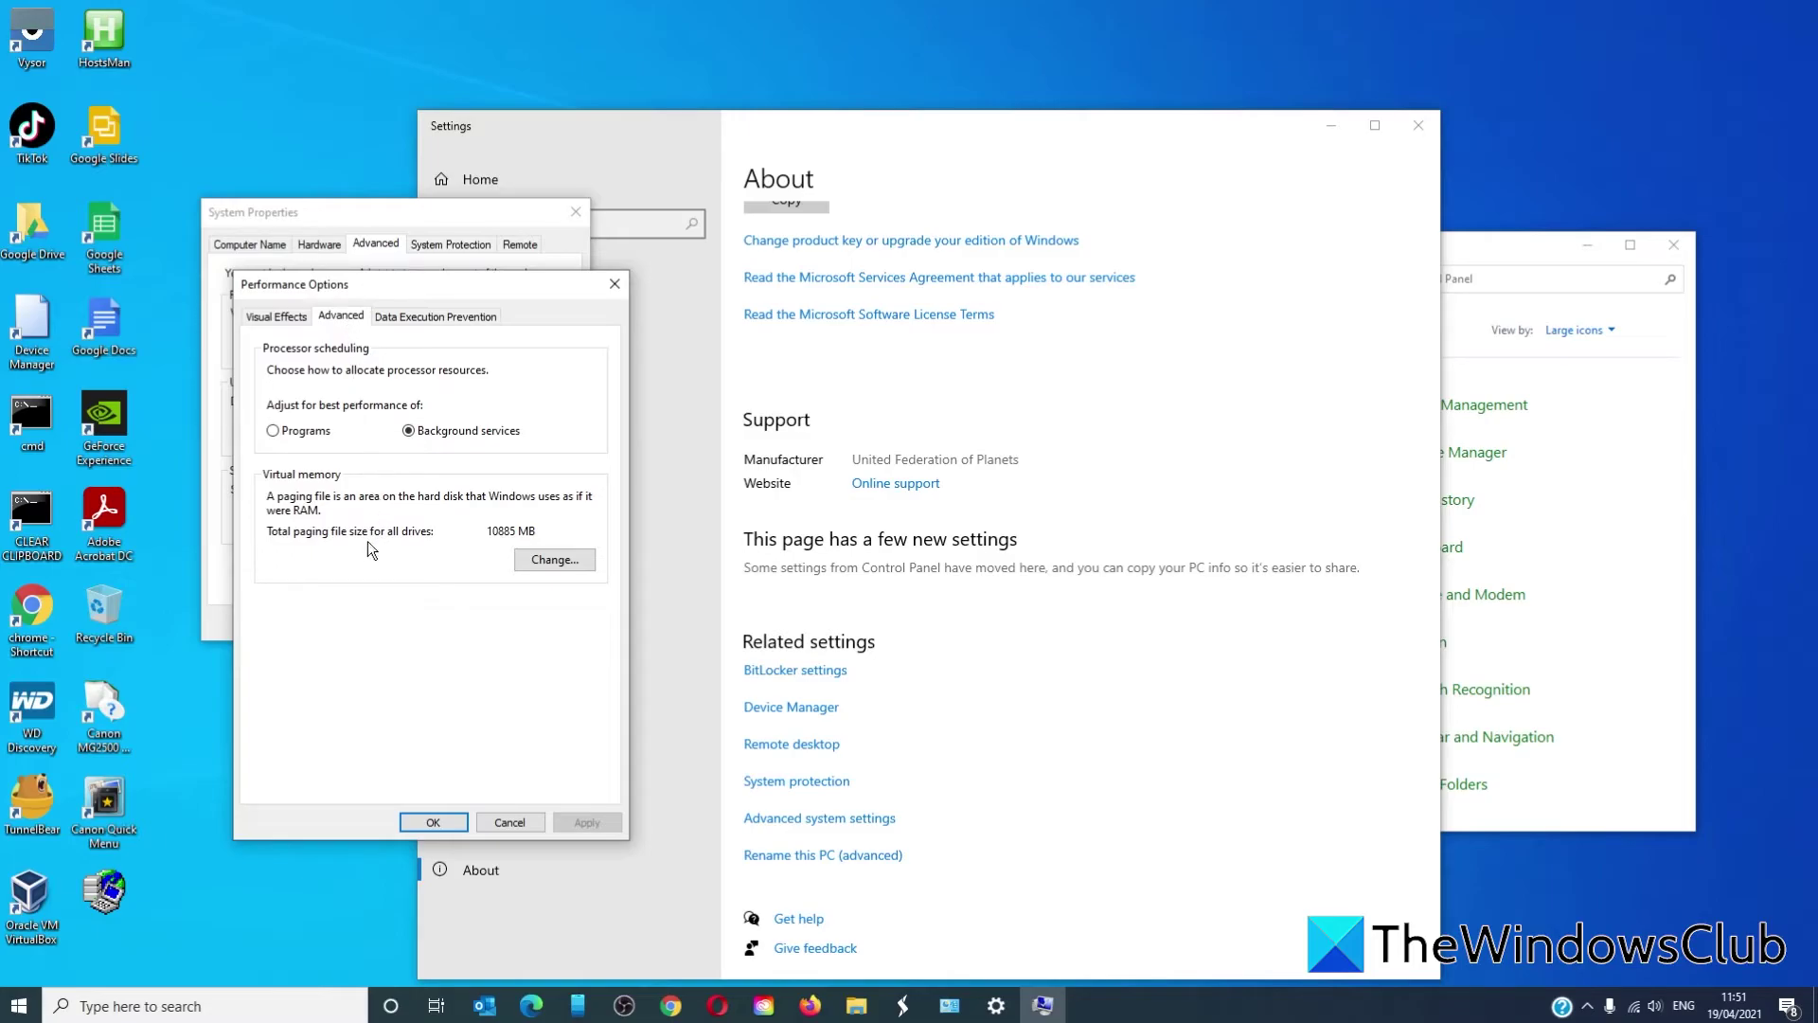
Step: Enable 'Automatically manage paging file size for all drives' and OK through the Virtual Memory, Performance and System dialogs
click(534, 561)
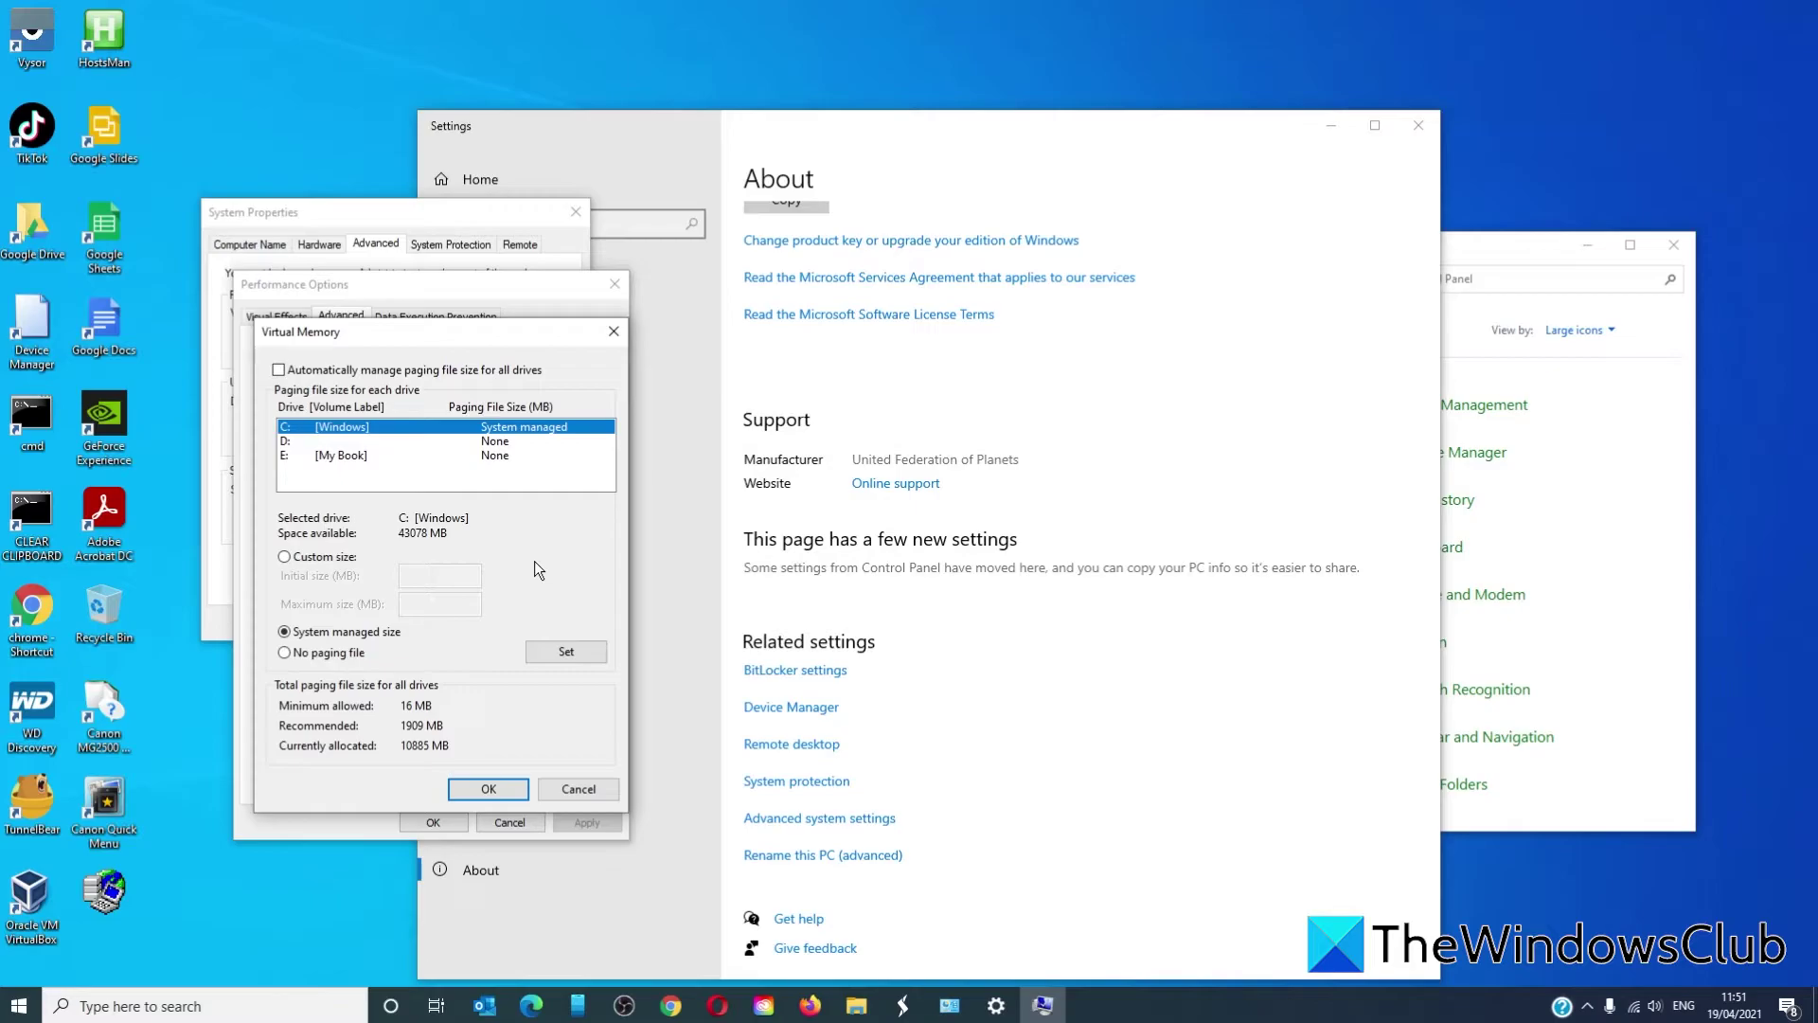
click(278, 371)
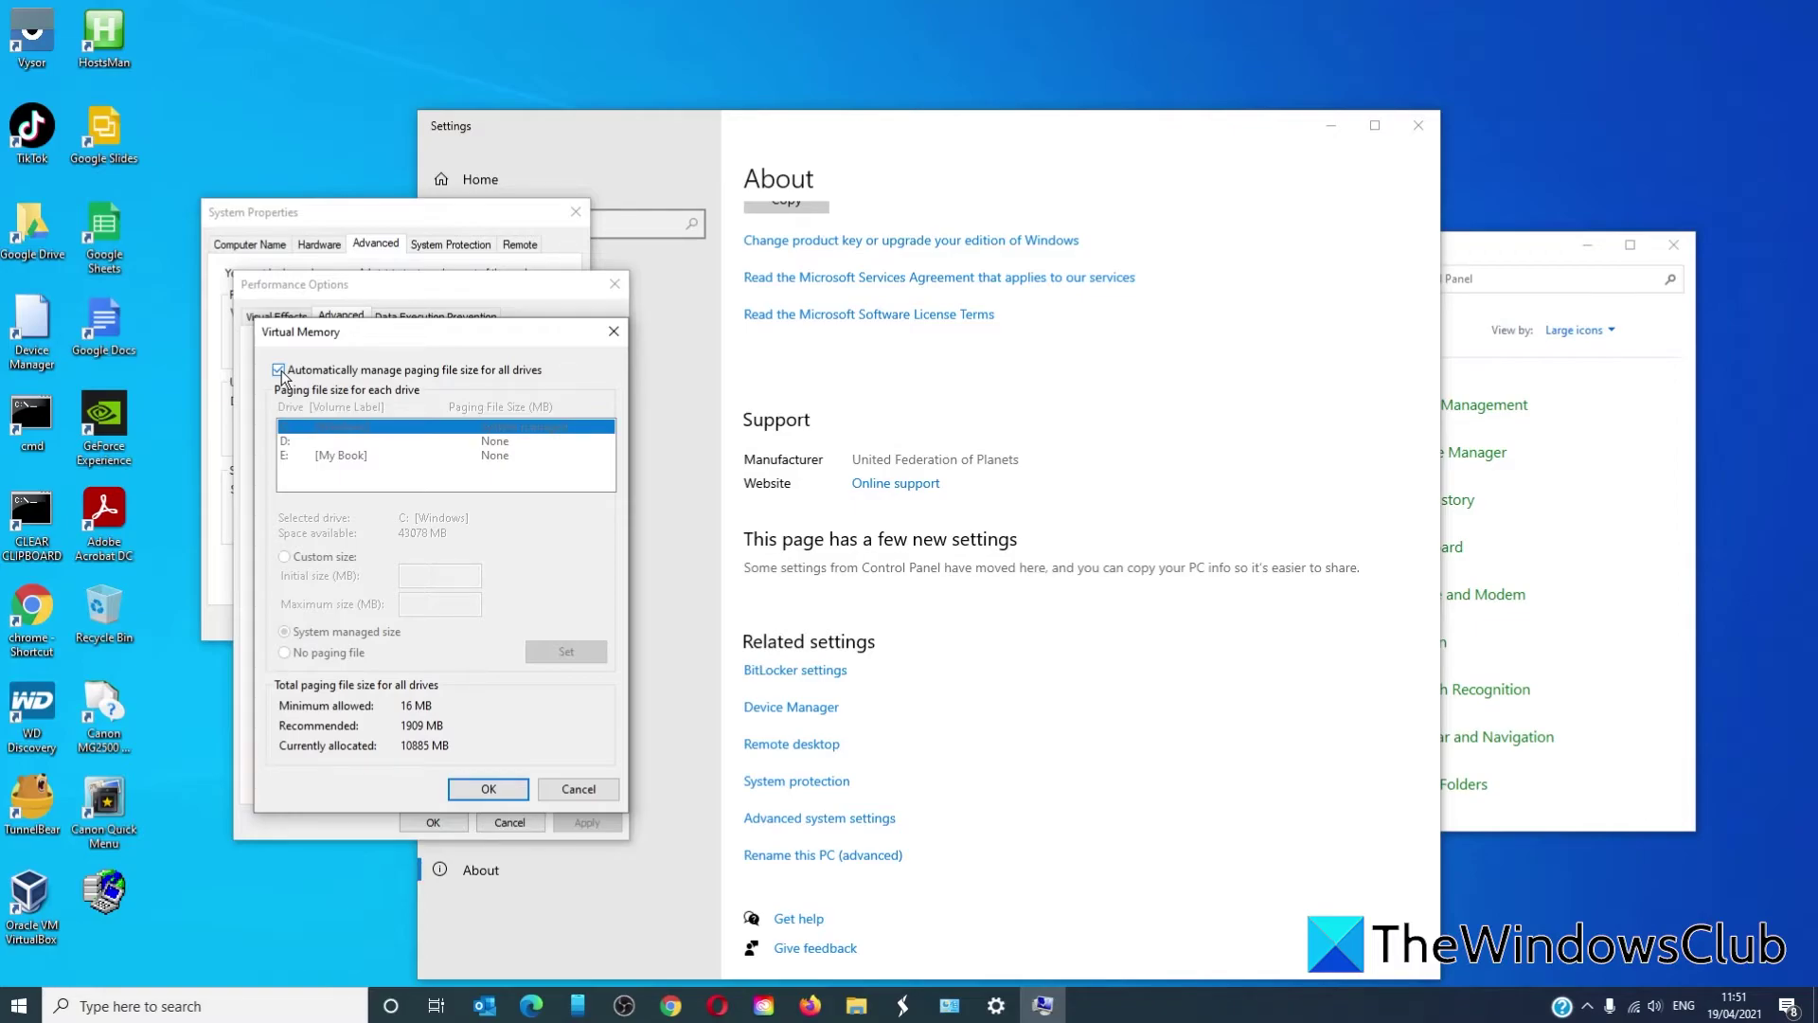
click(484, 791)
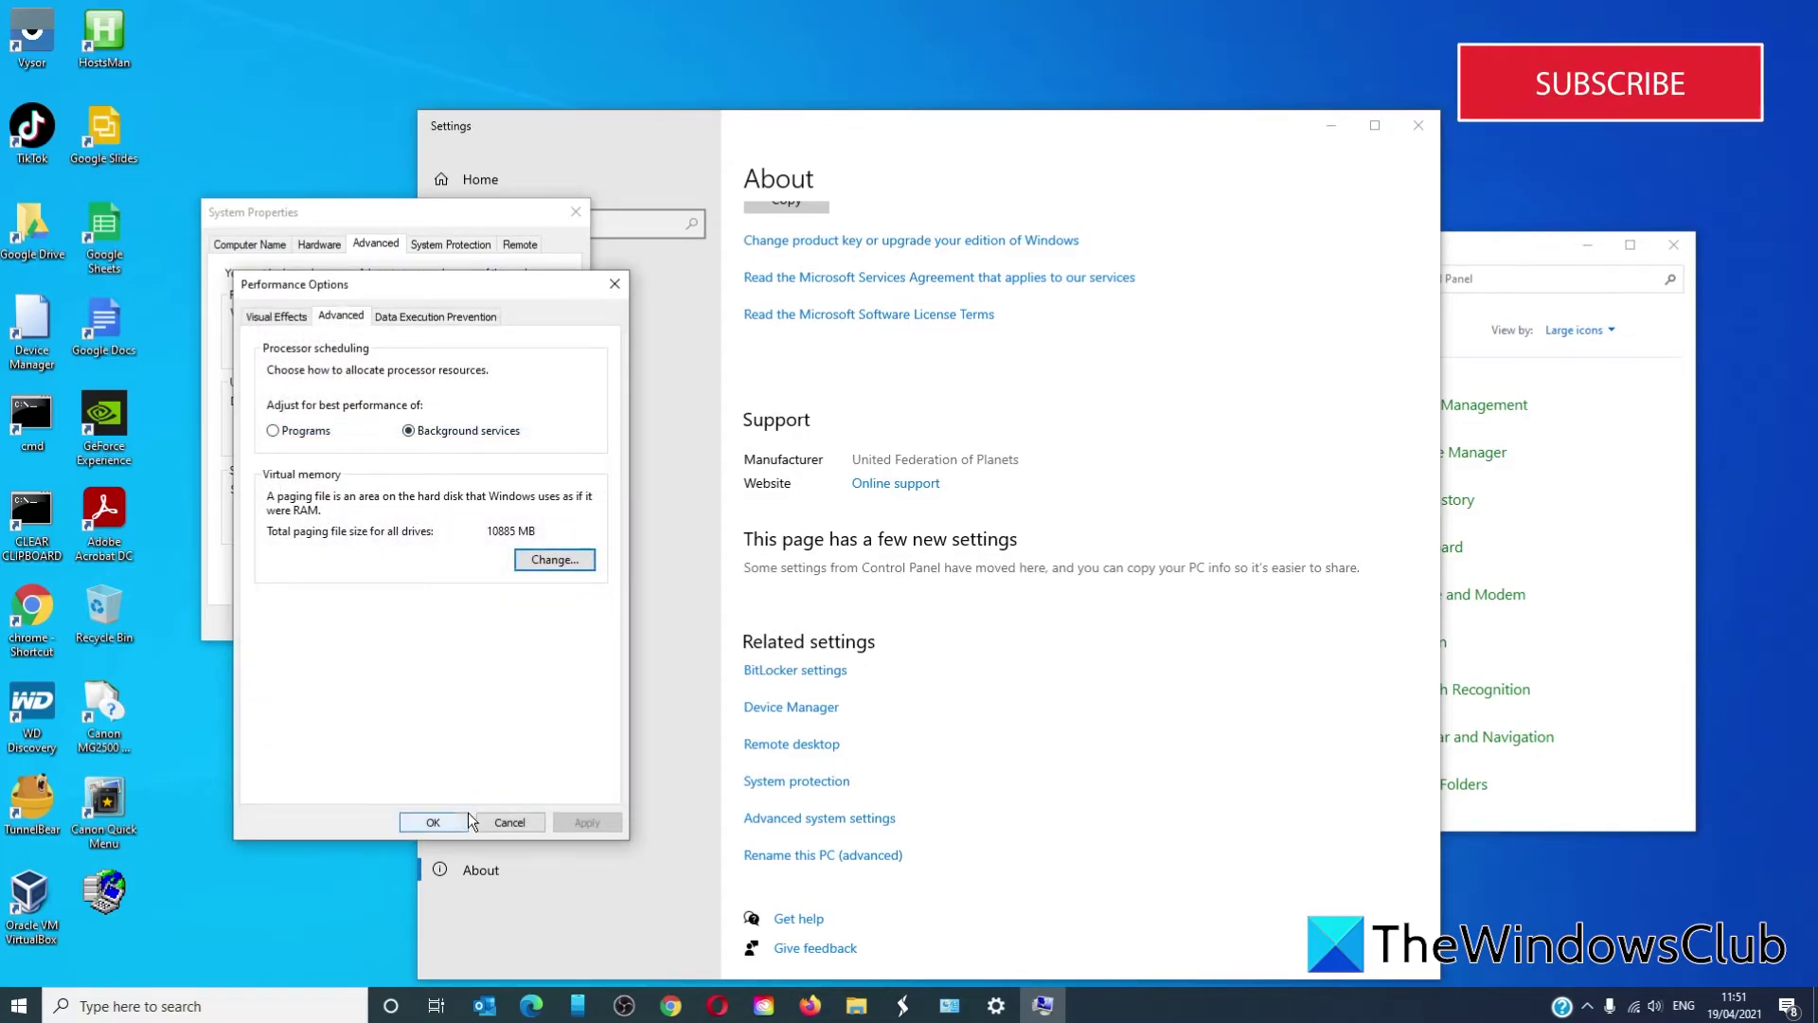
click(441, 826)
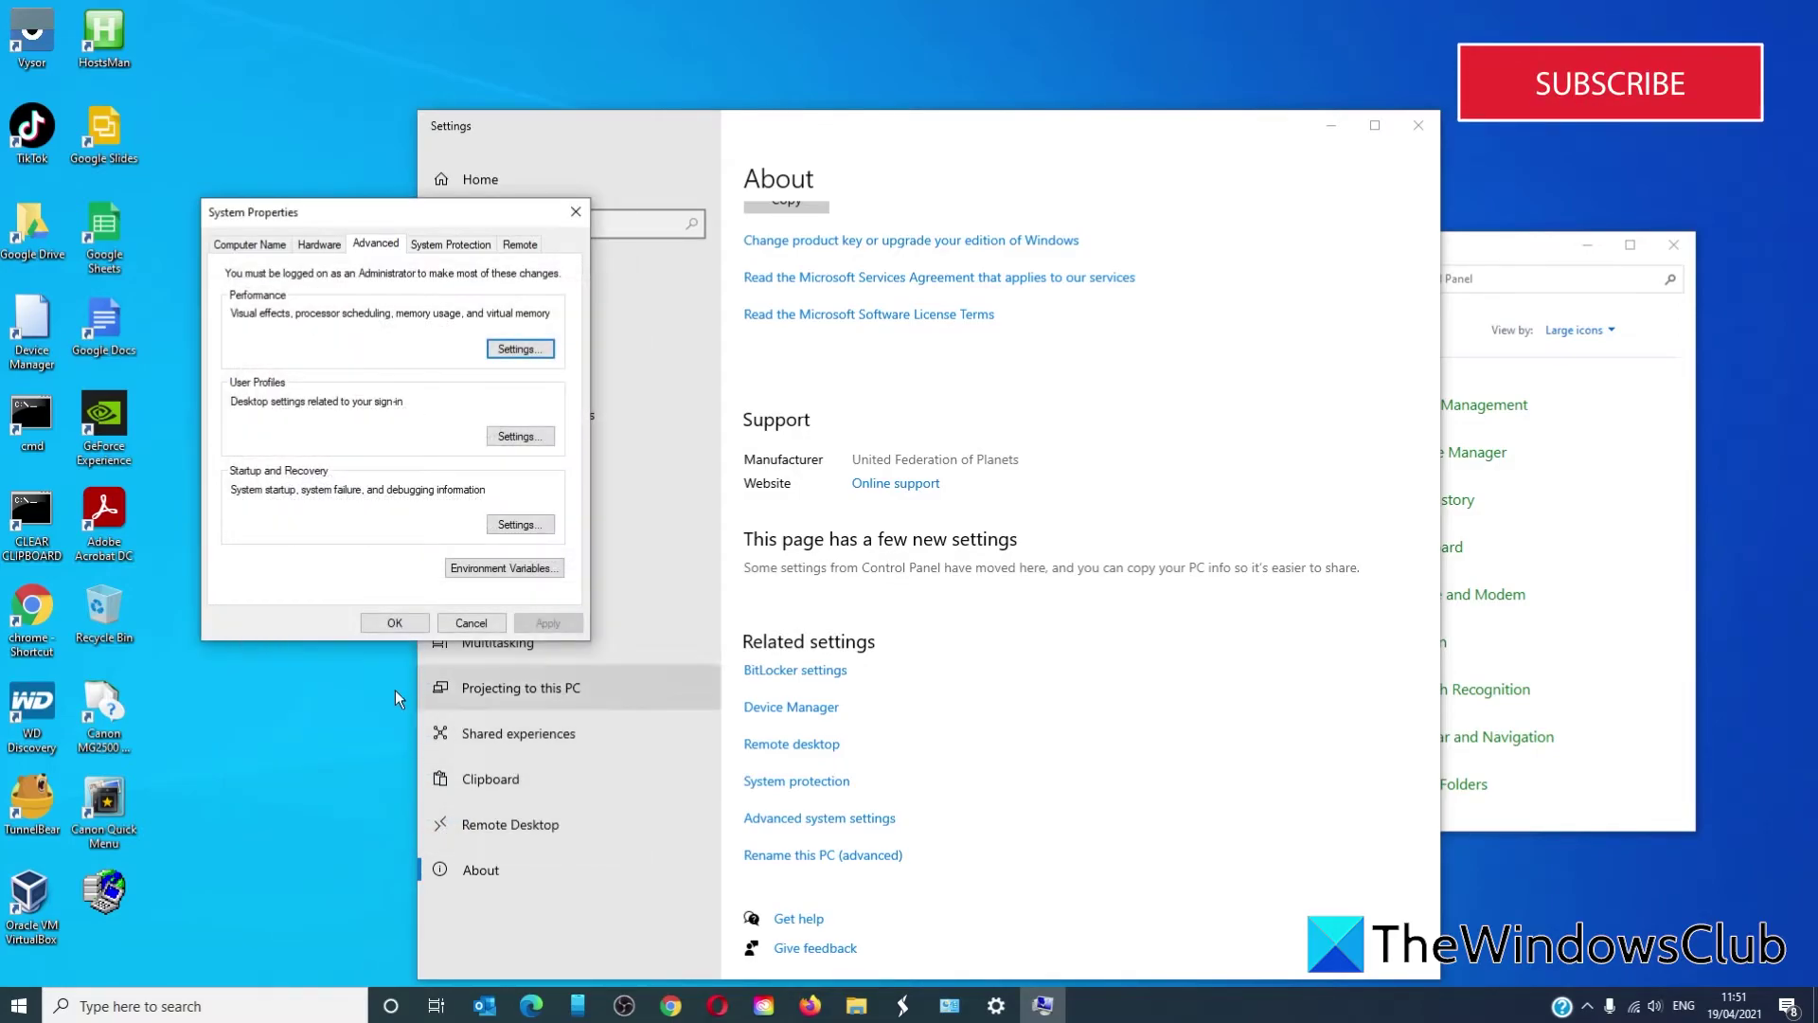
click(392, 622)
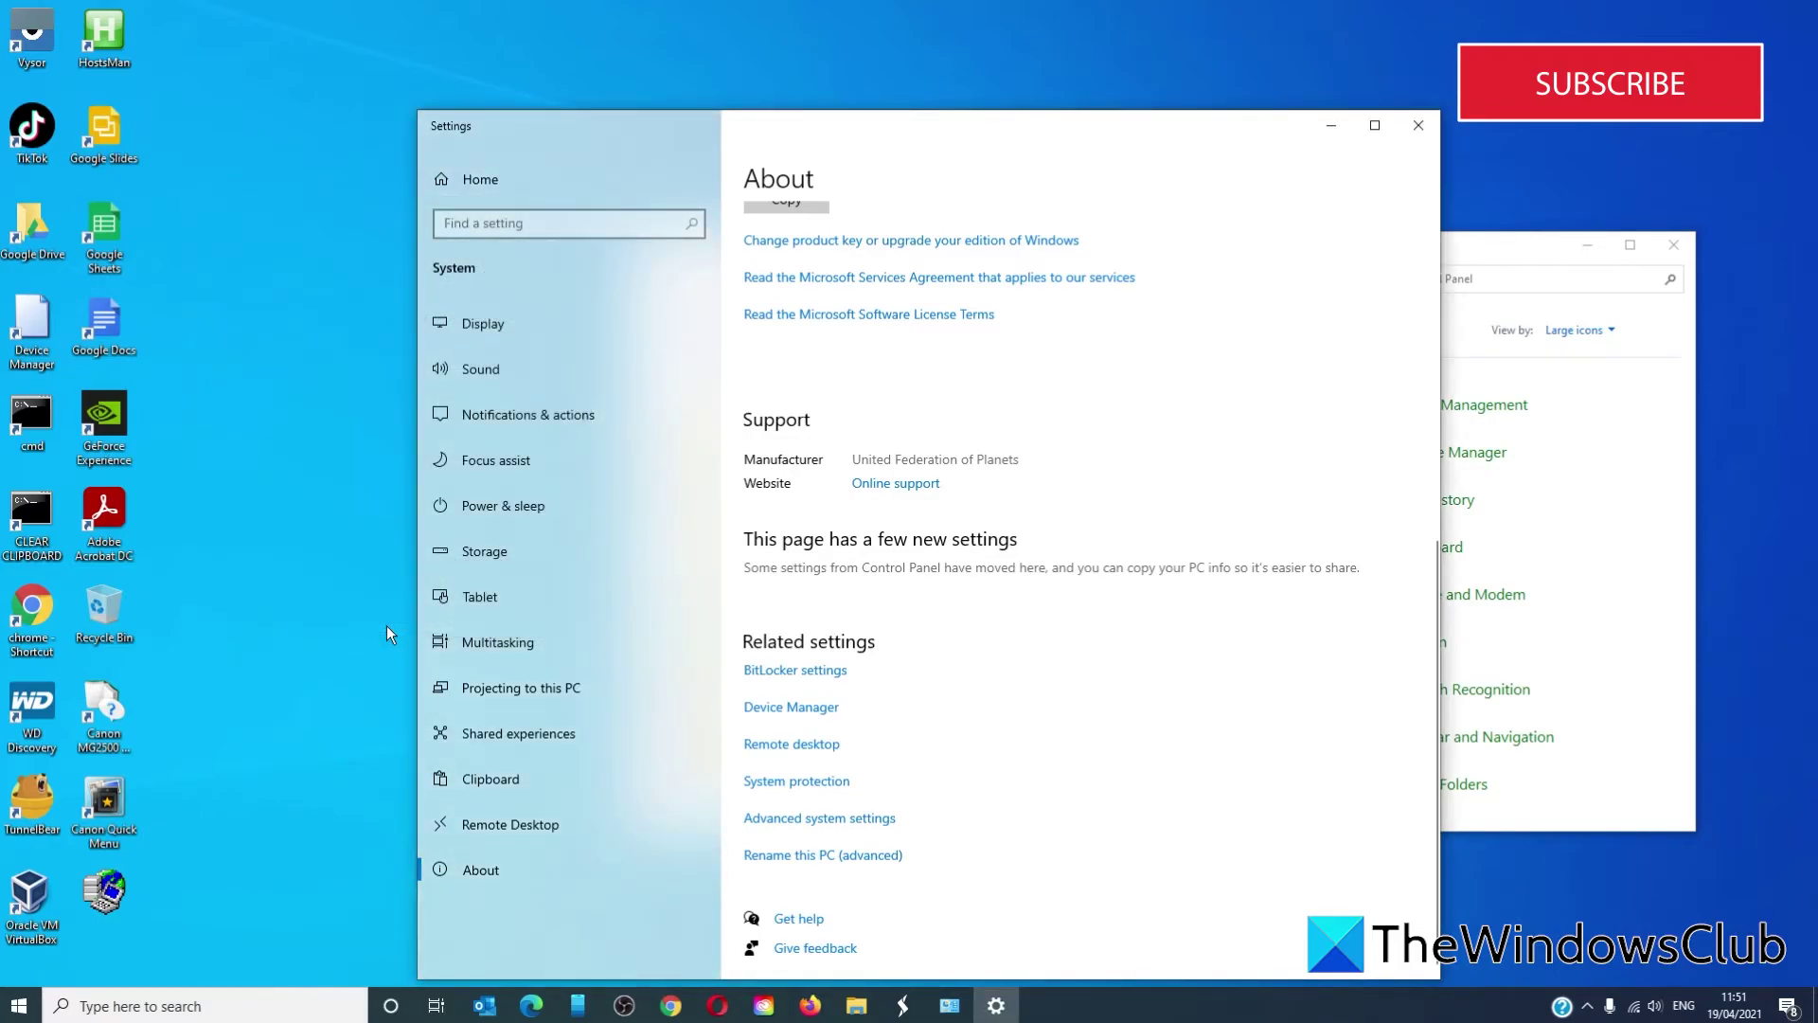
Step: Close Settings and Control Panel, then open Create a restore point from search
click(1421, 129)
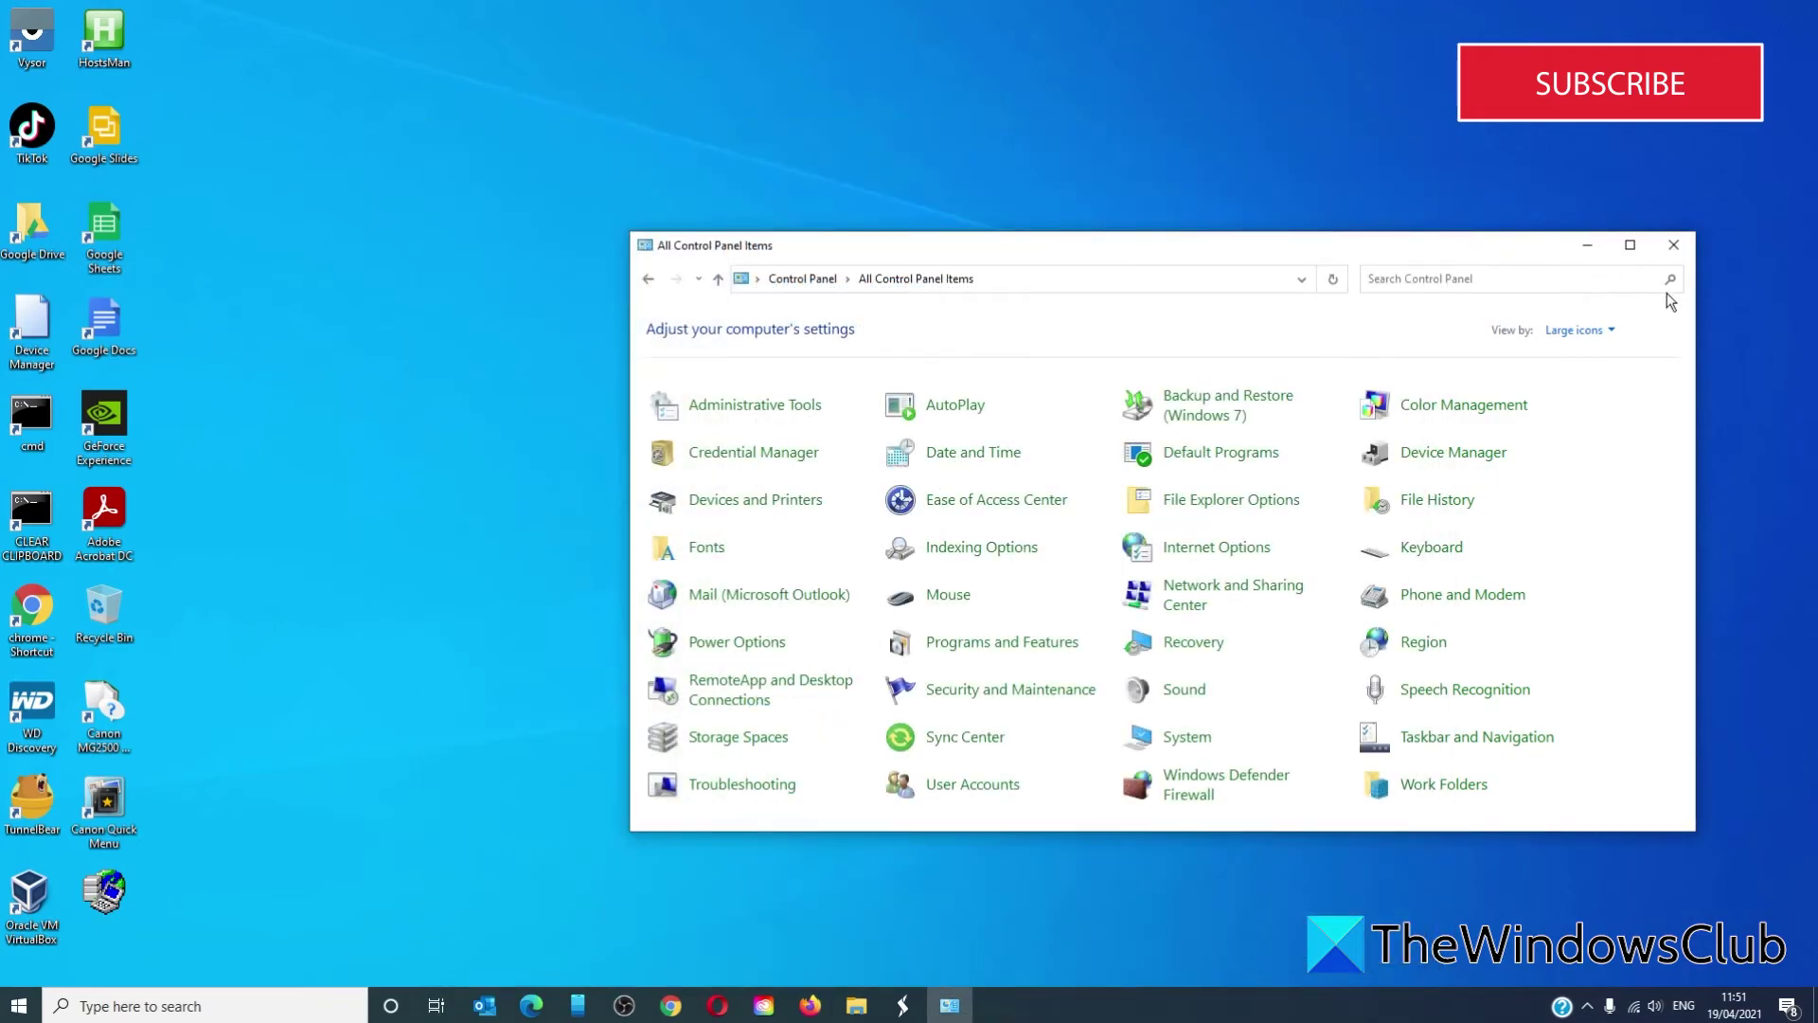
click(1674, 246)
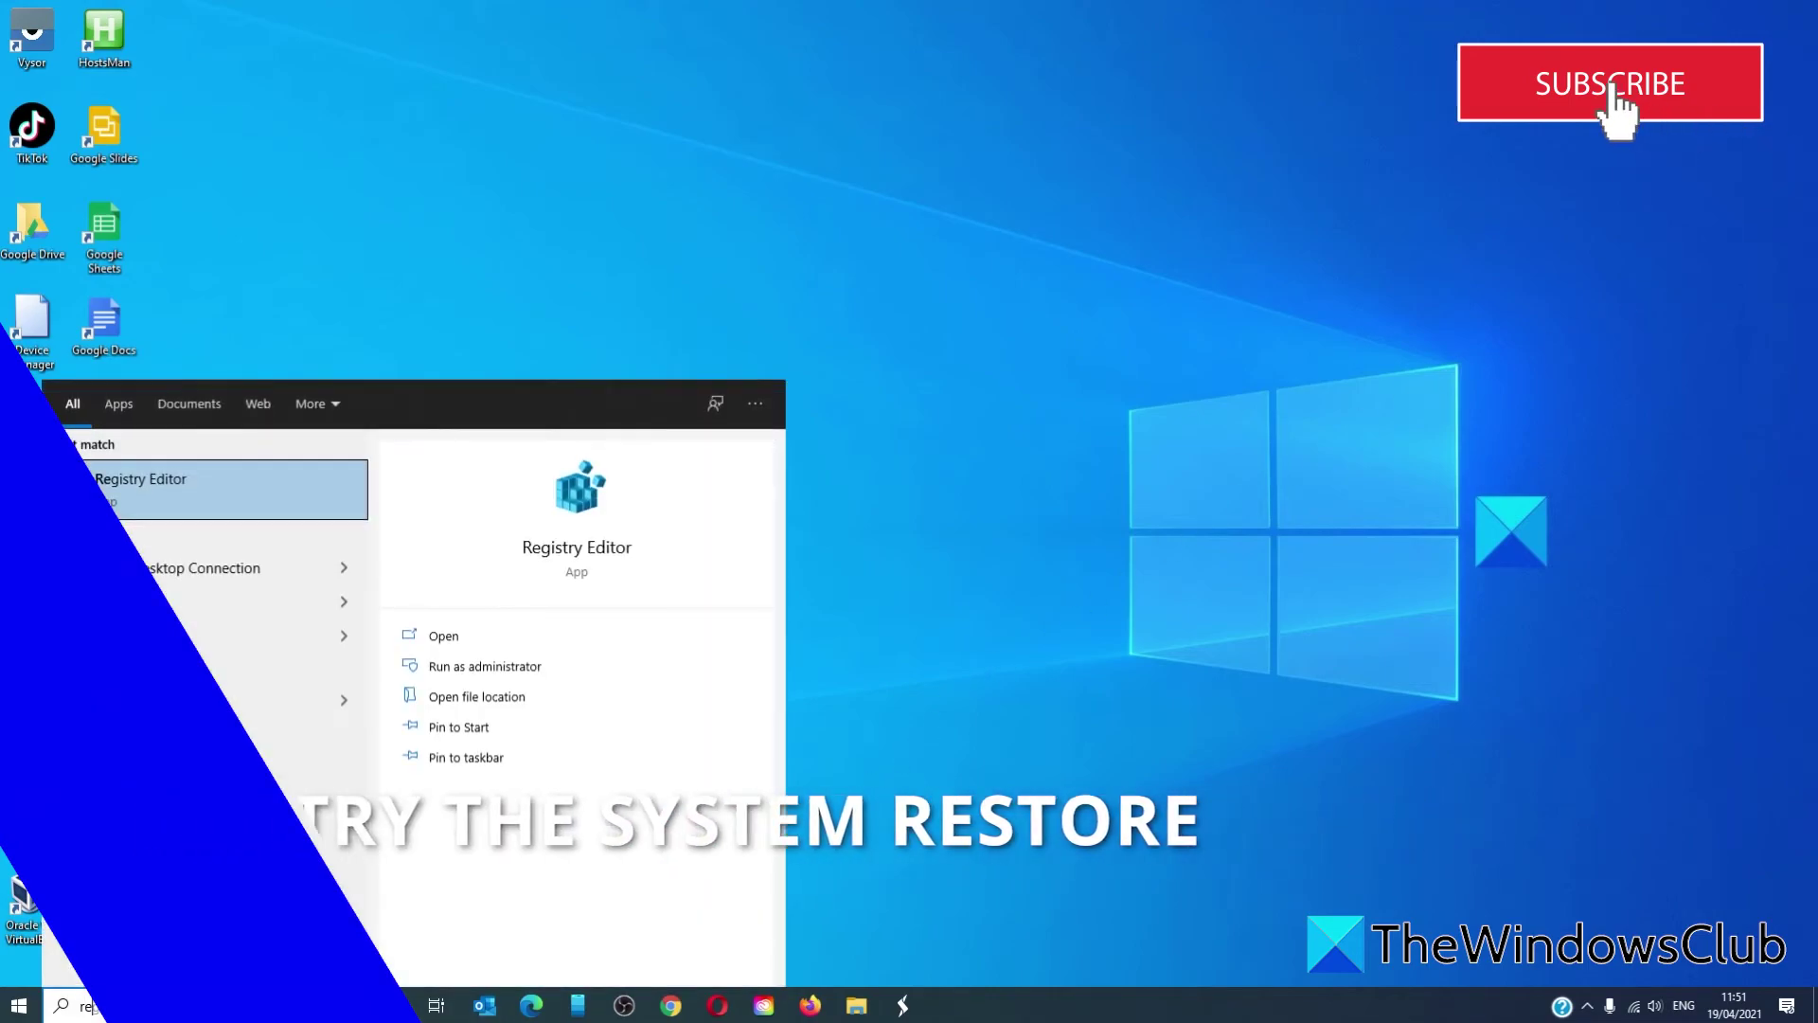
text(s)
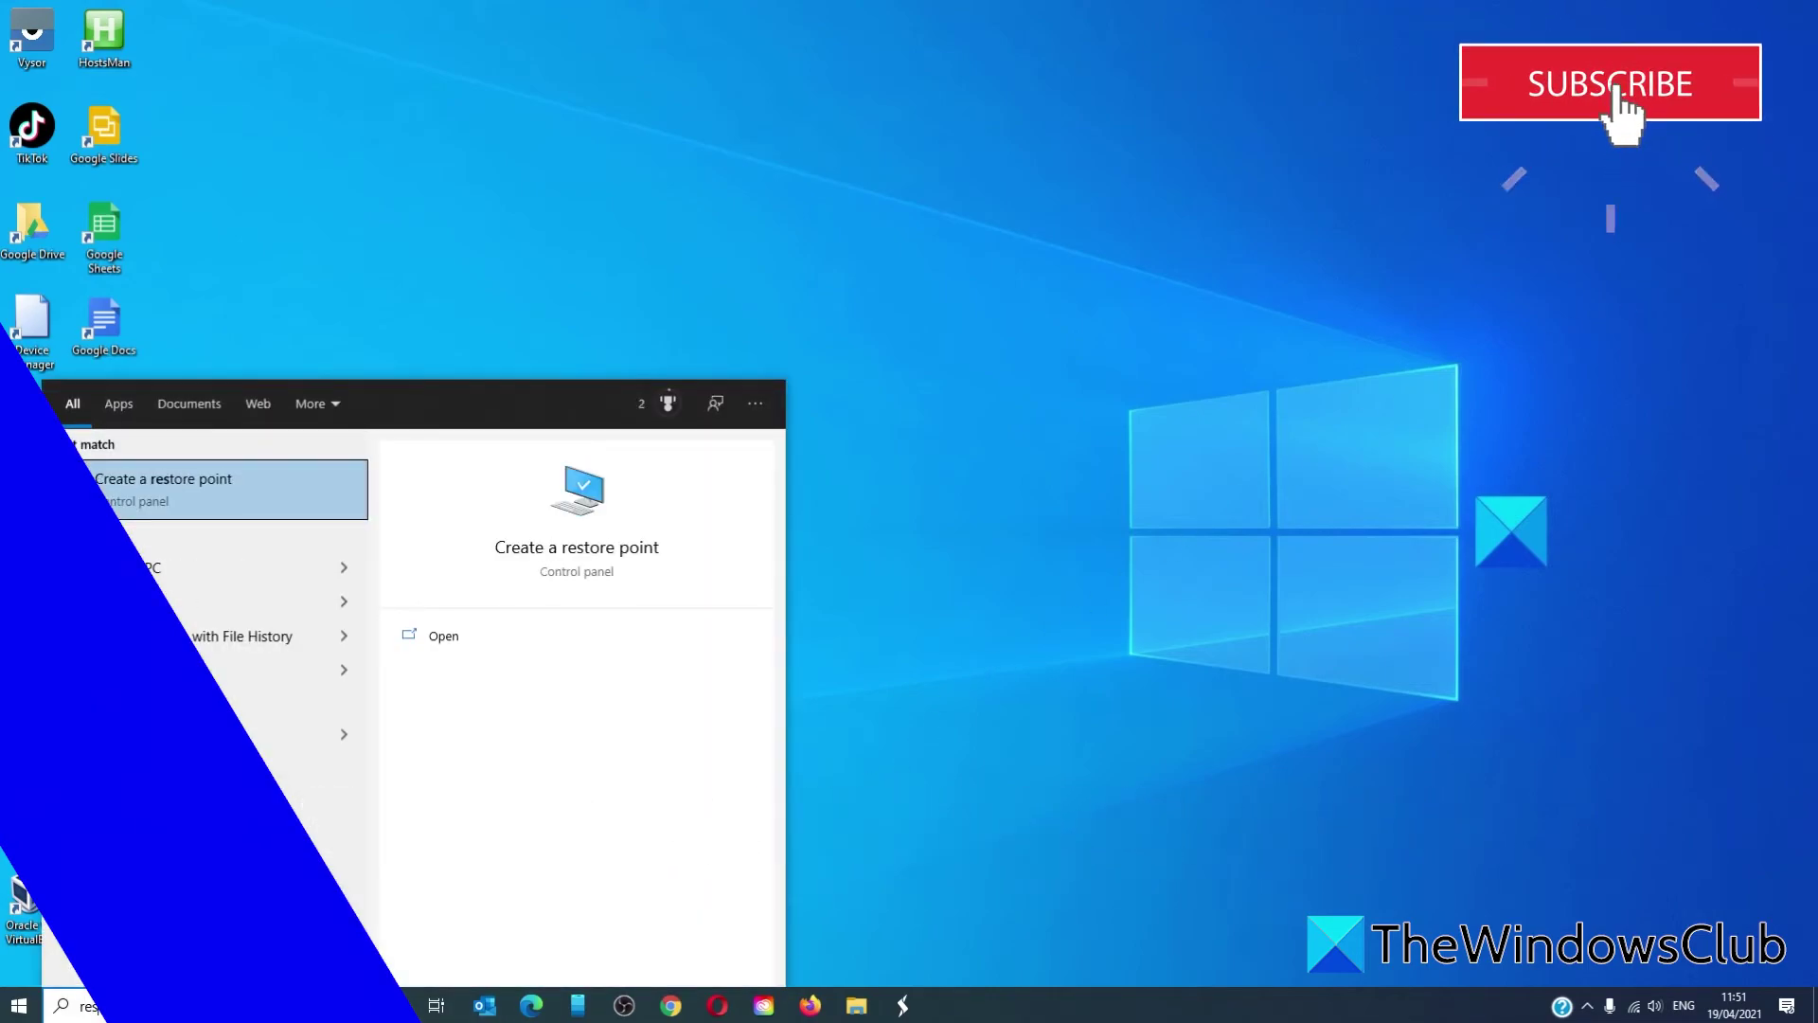
click(572, 561)
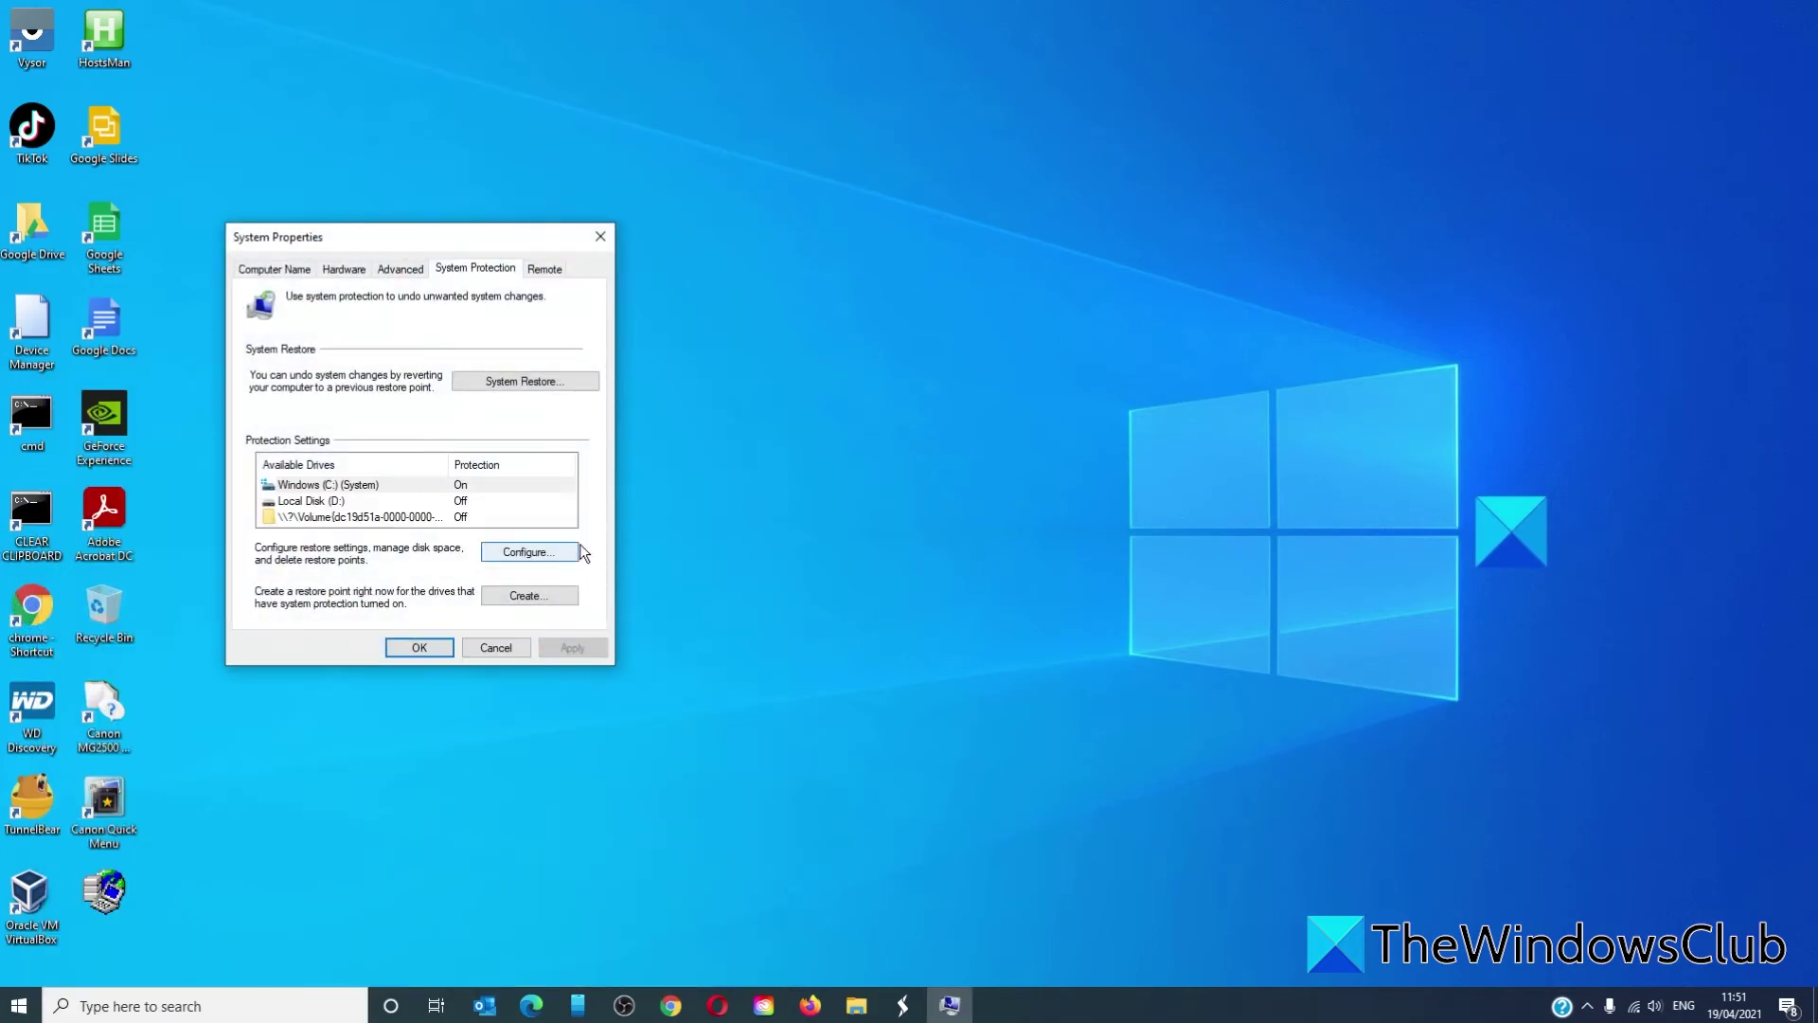
Step: Turn on system protection for the remaining drive through Configure... and OK
click(509, 385)
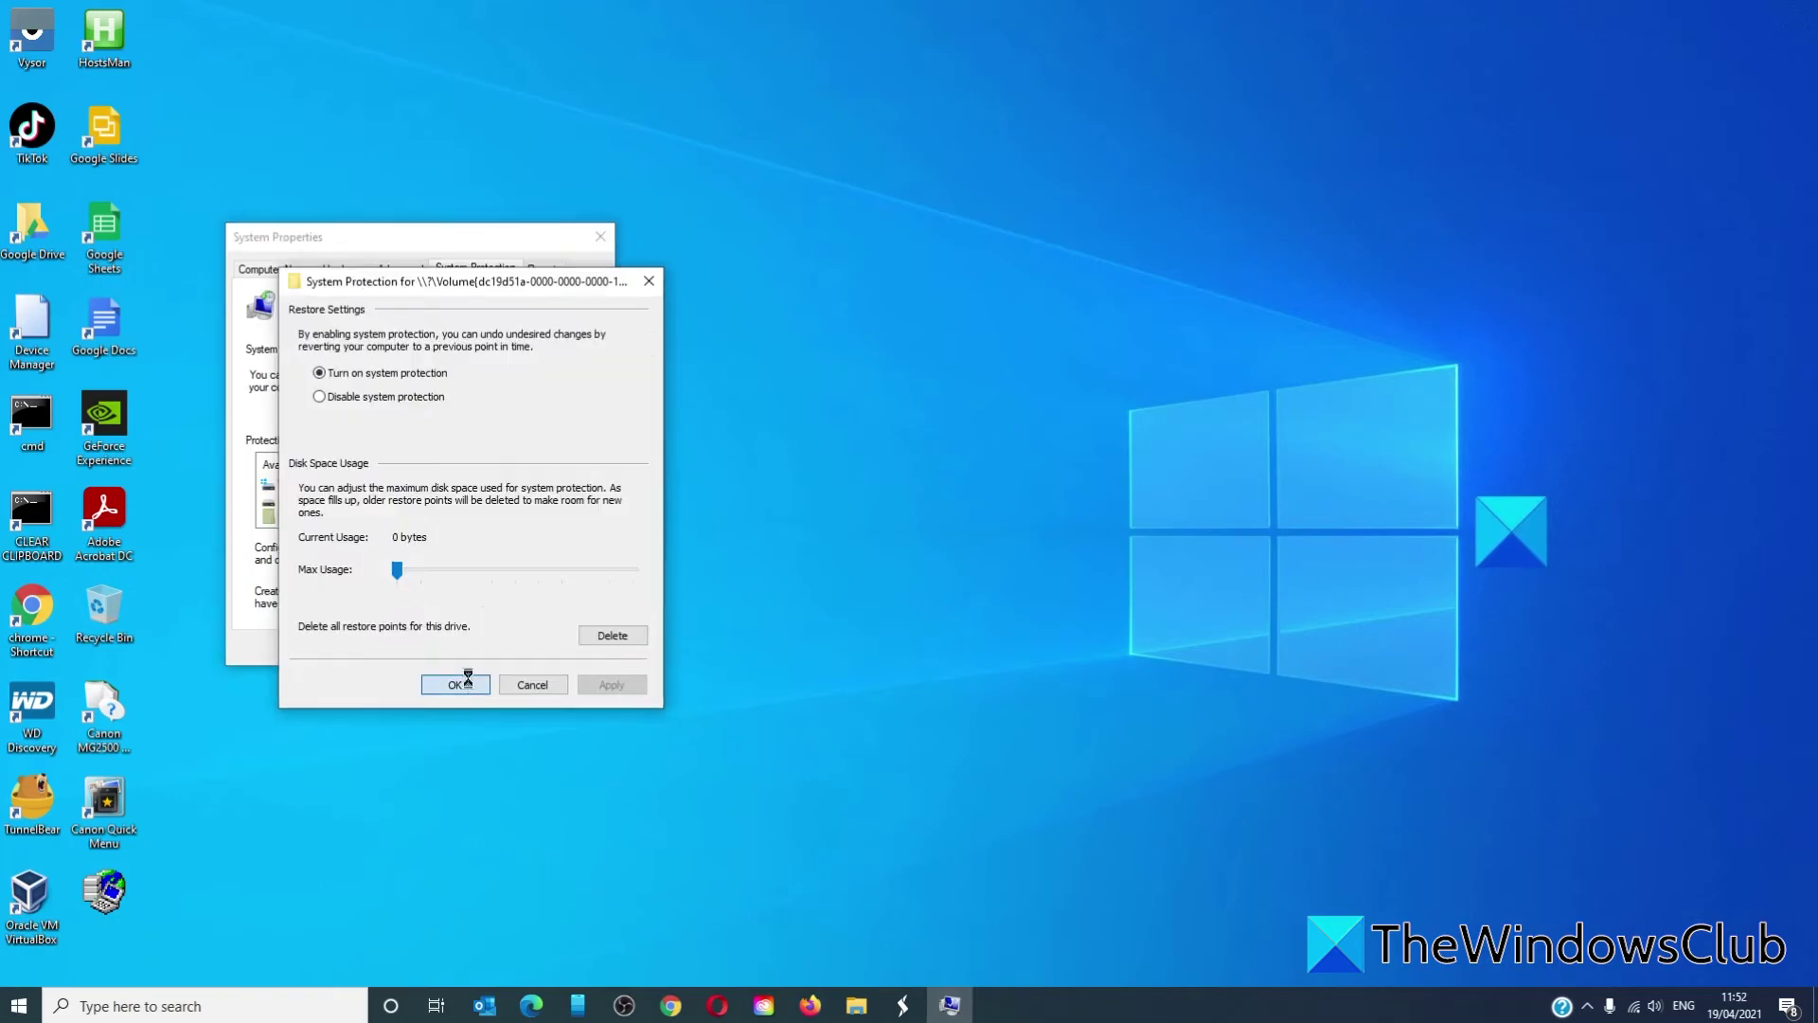
click(467, 682)
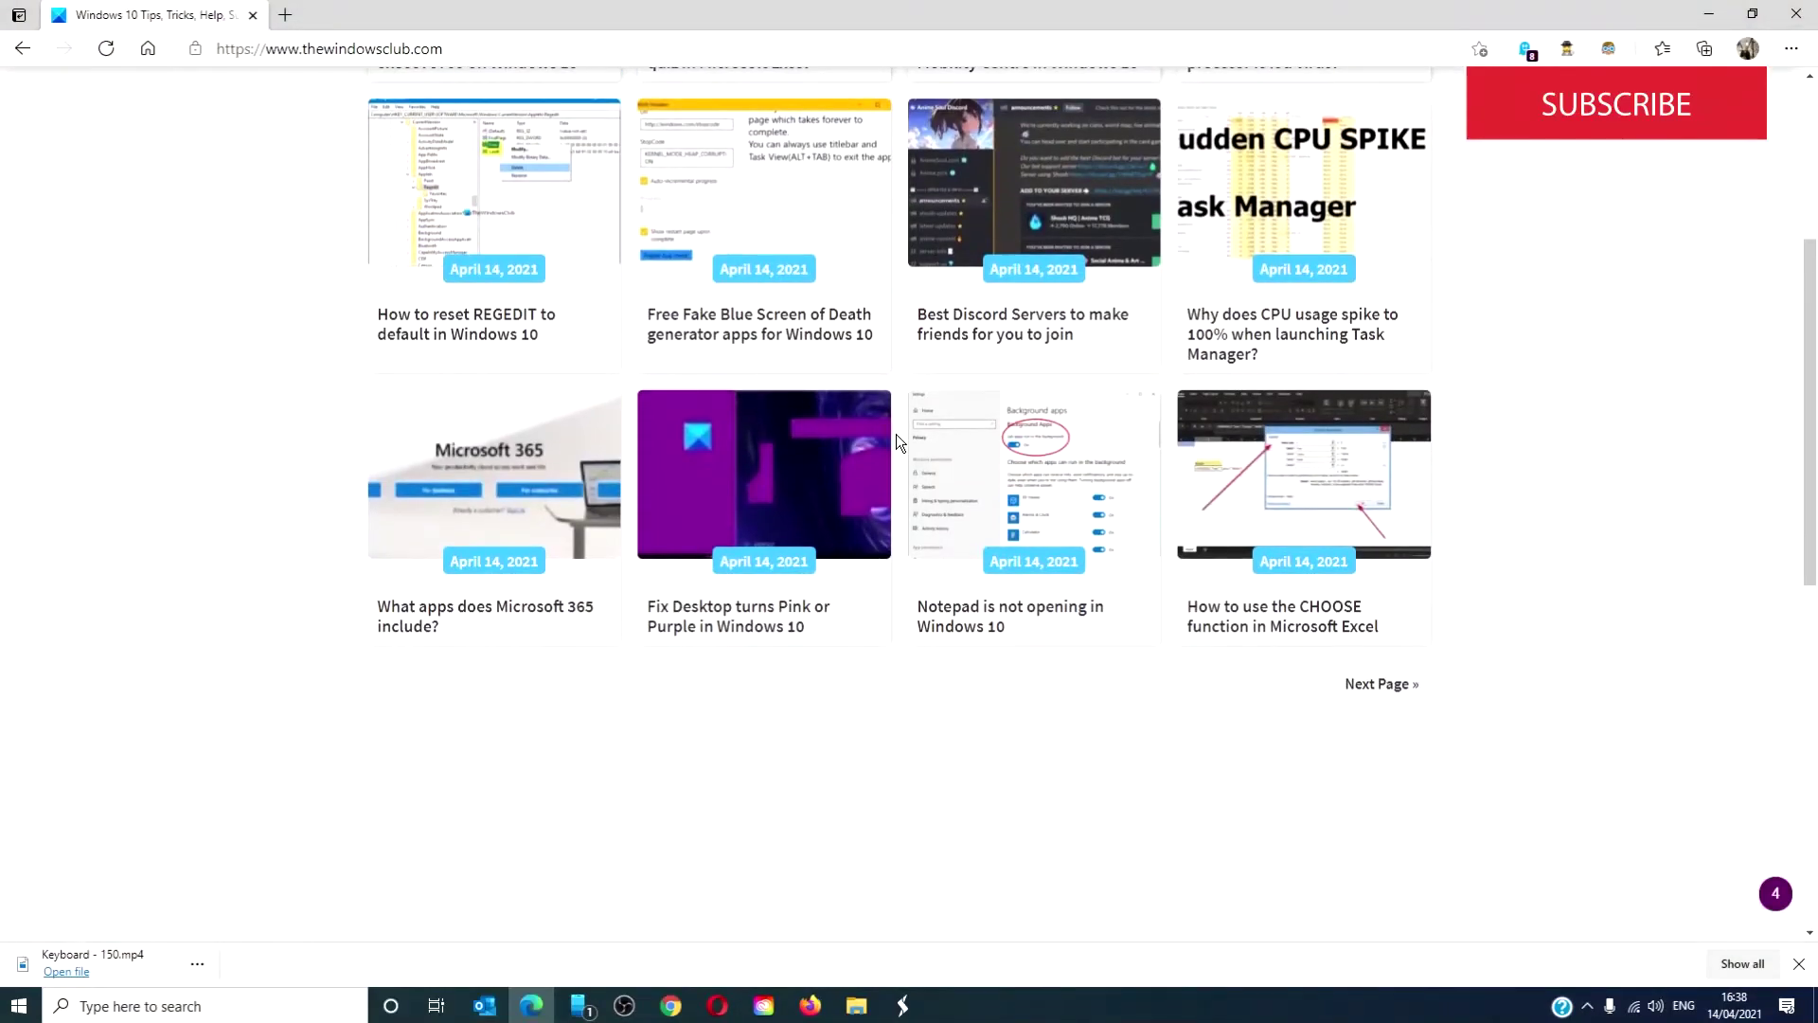
scroll(898, 441, down, 9)
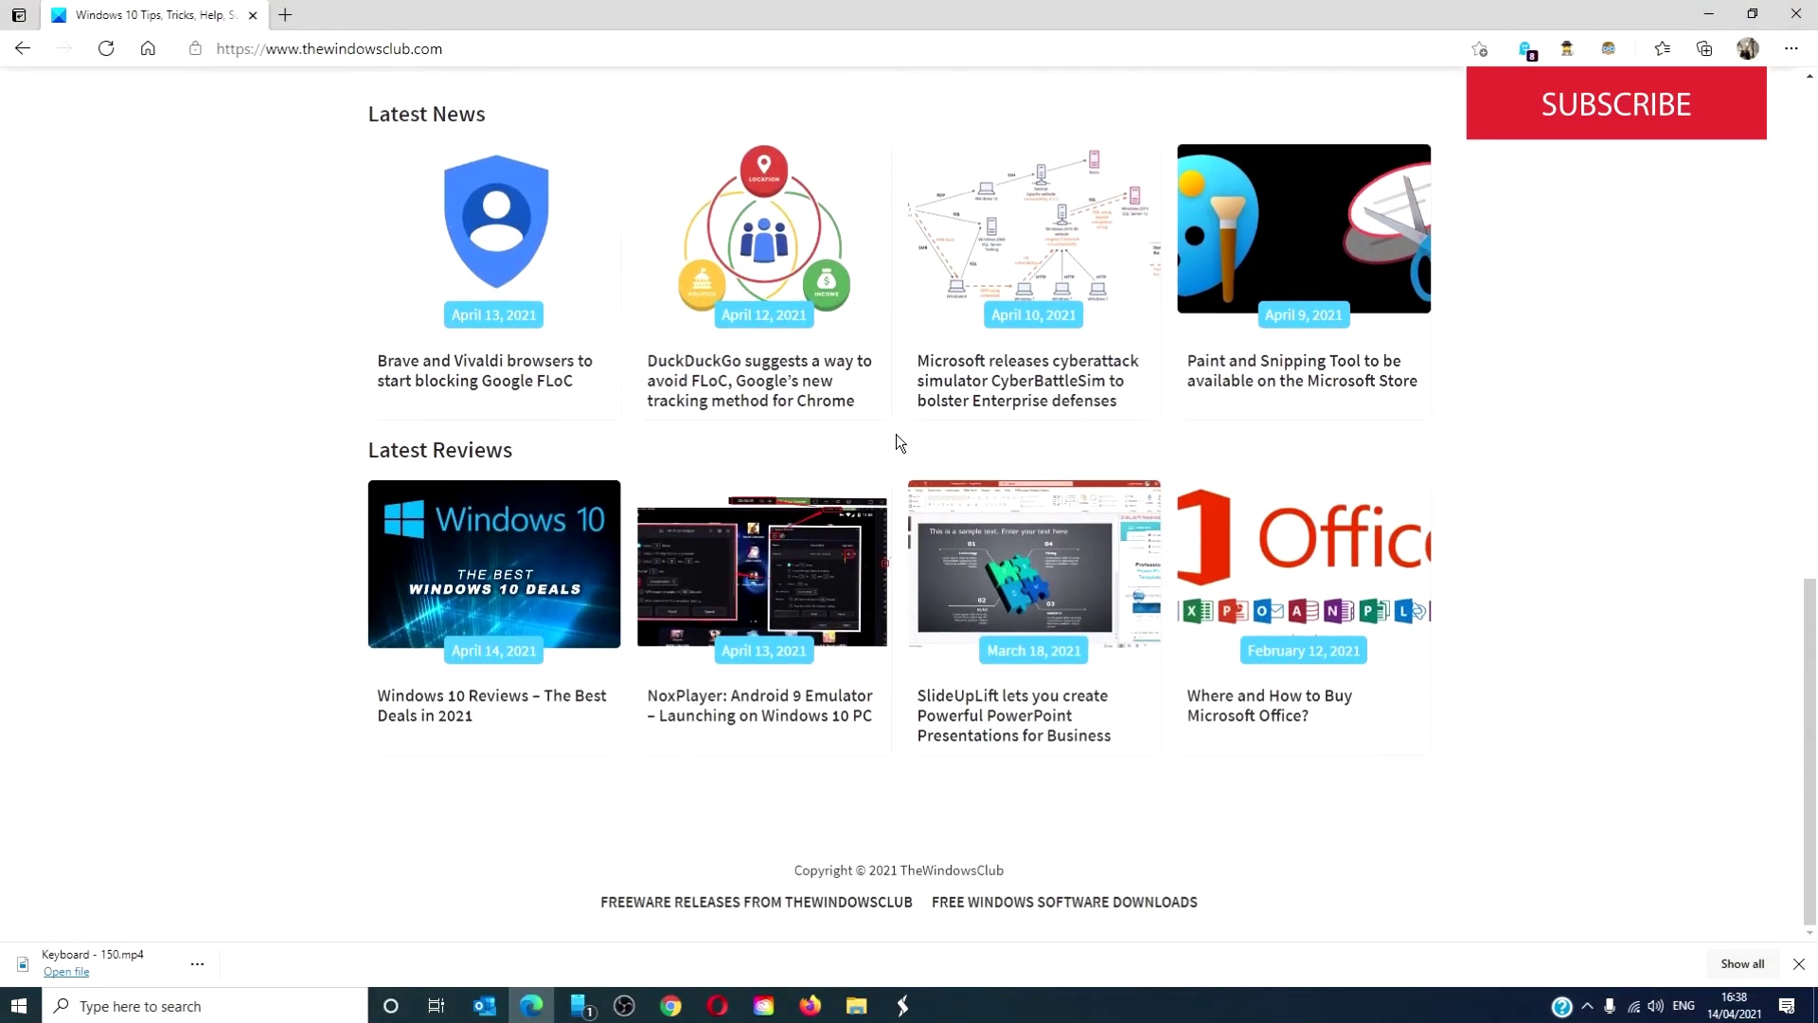
Step: Scroll down and back up through TheWindowsClub homepage in Edge
scroll(896, 433, up, 10)
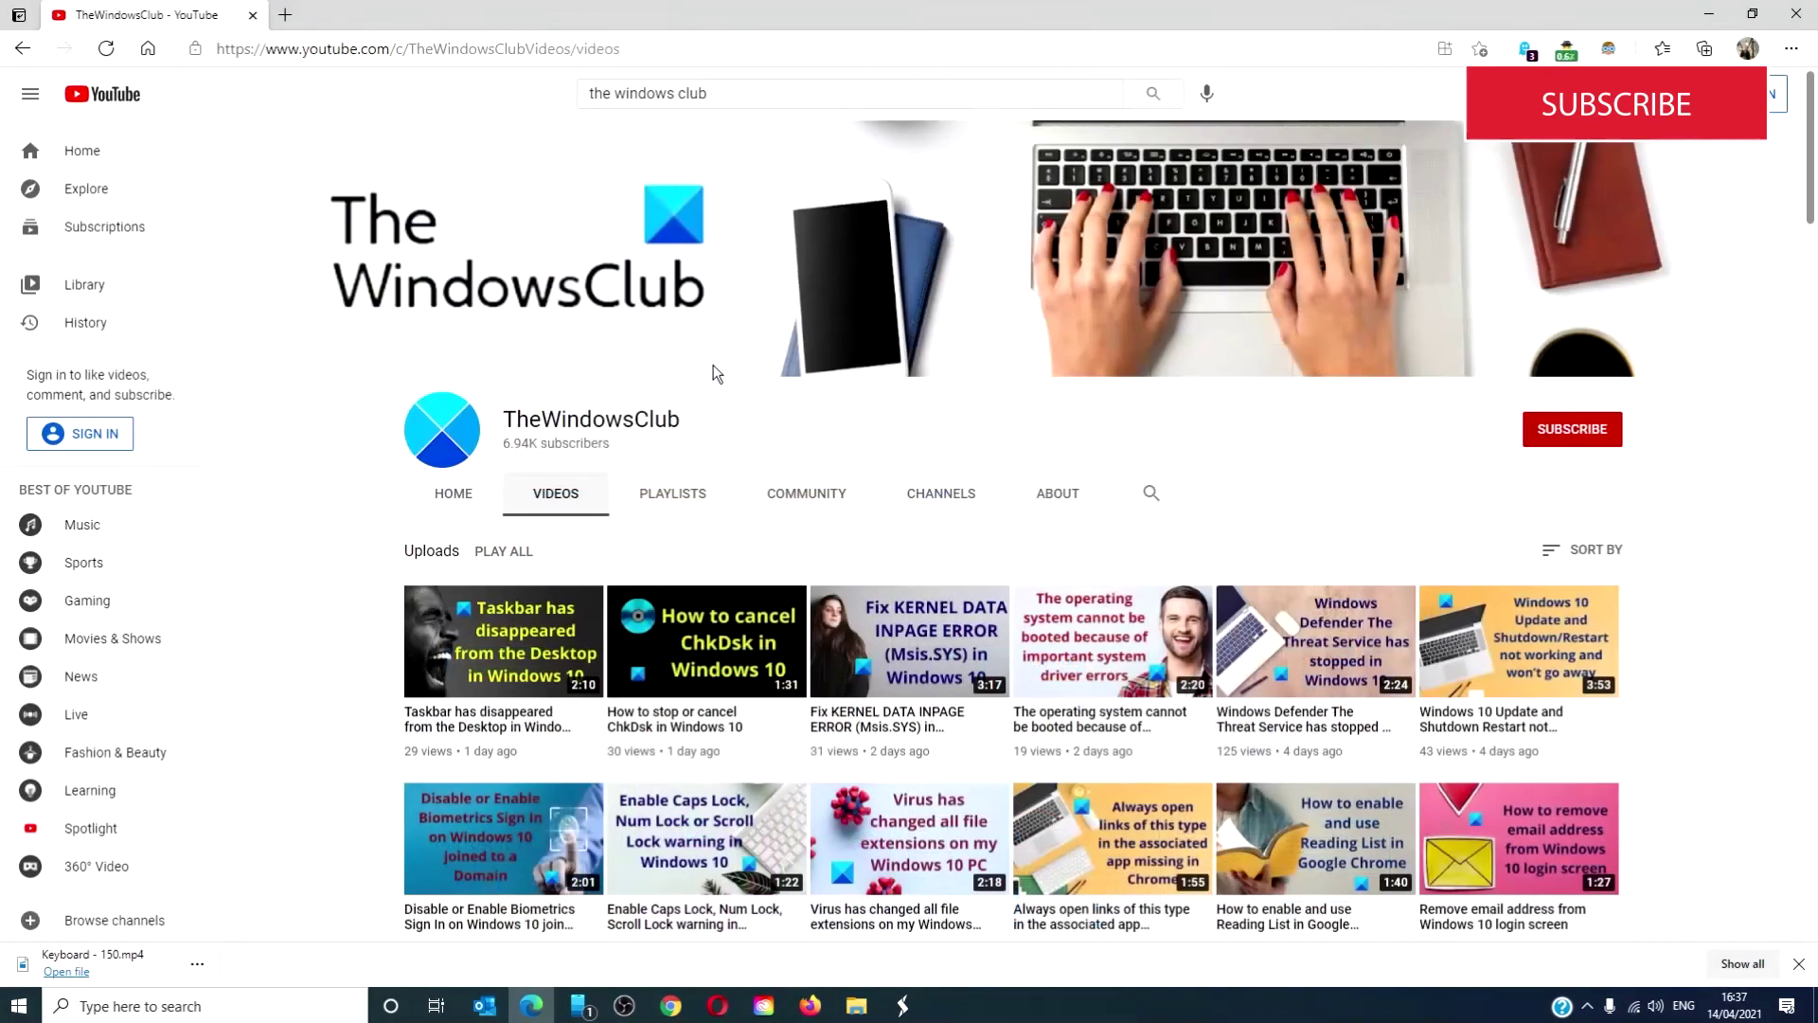
scroll(715, 370, down, 6)
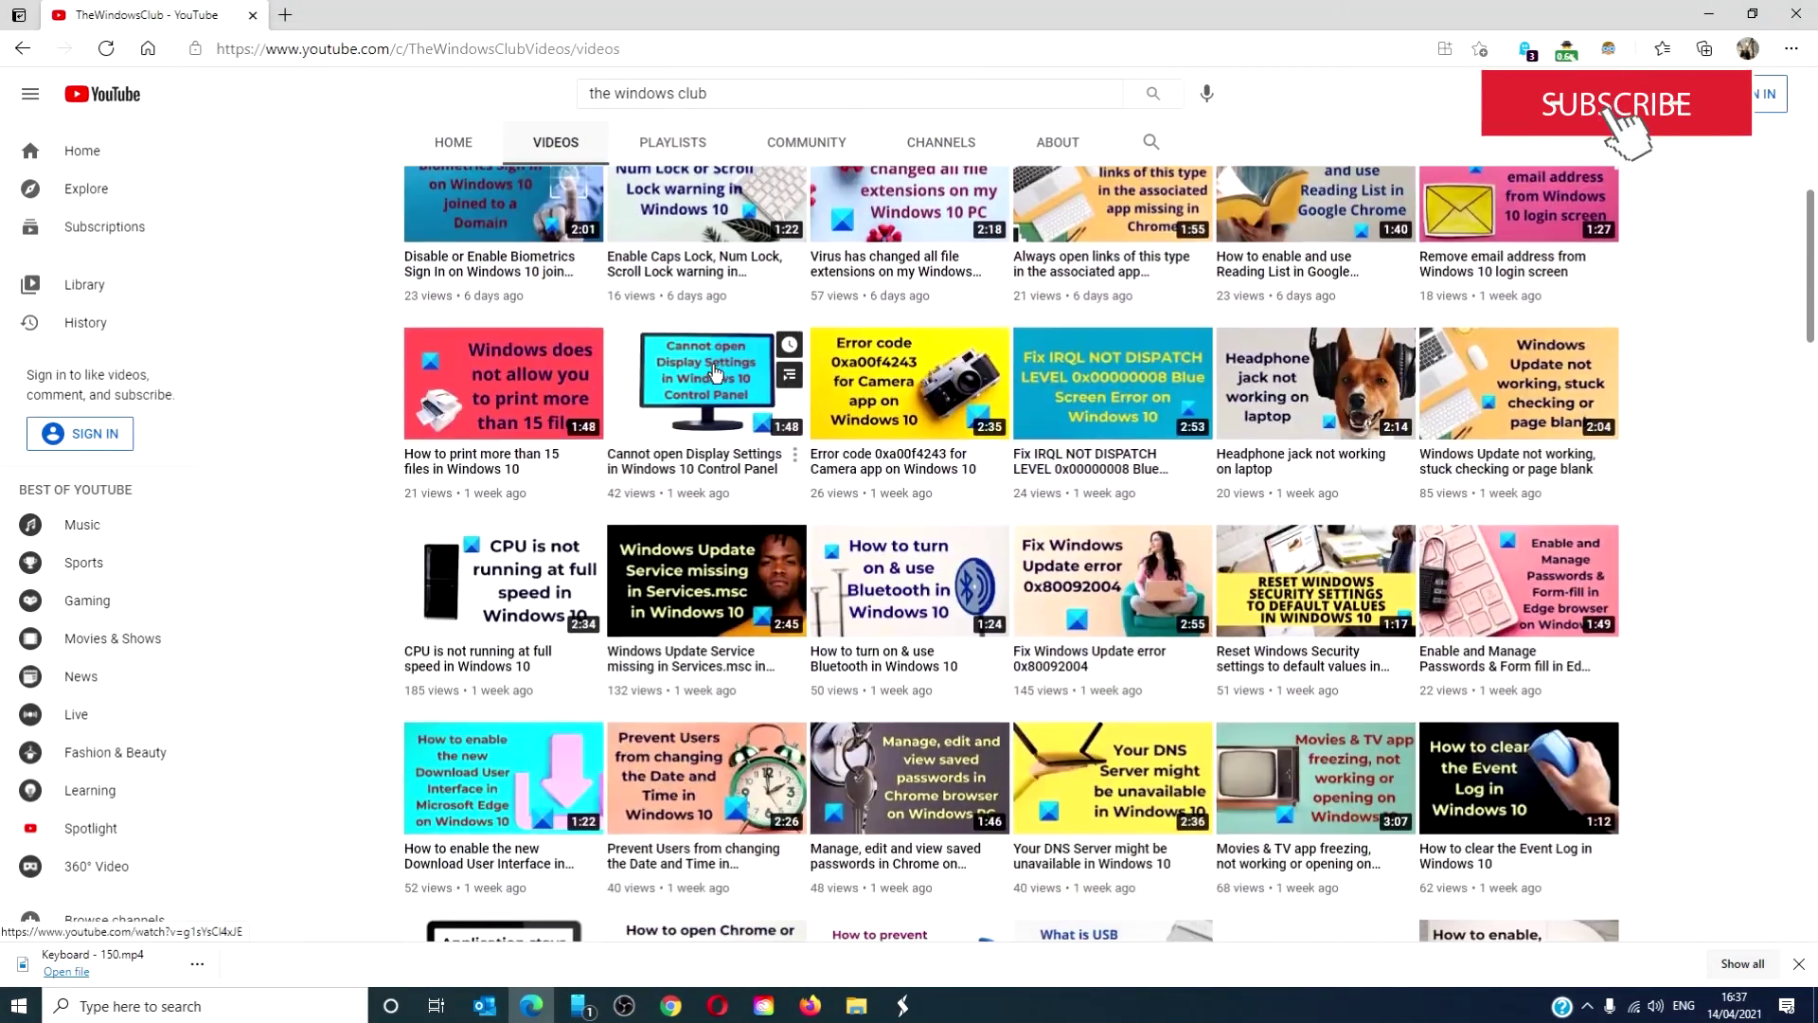
scroll(715, 371, down, 15)
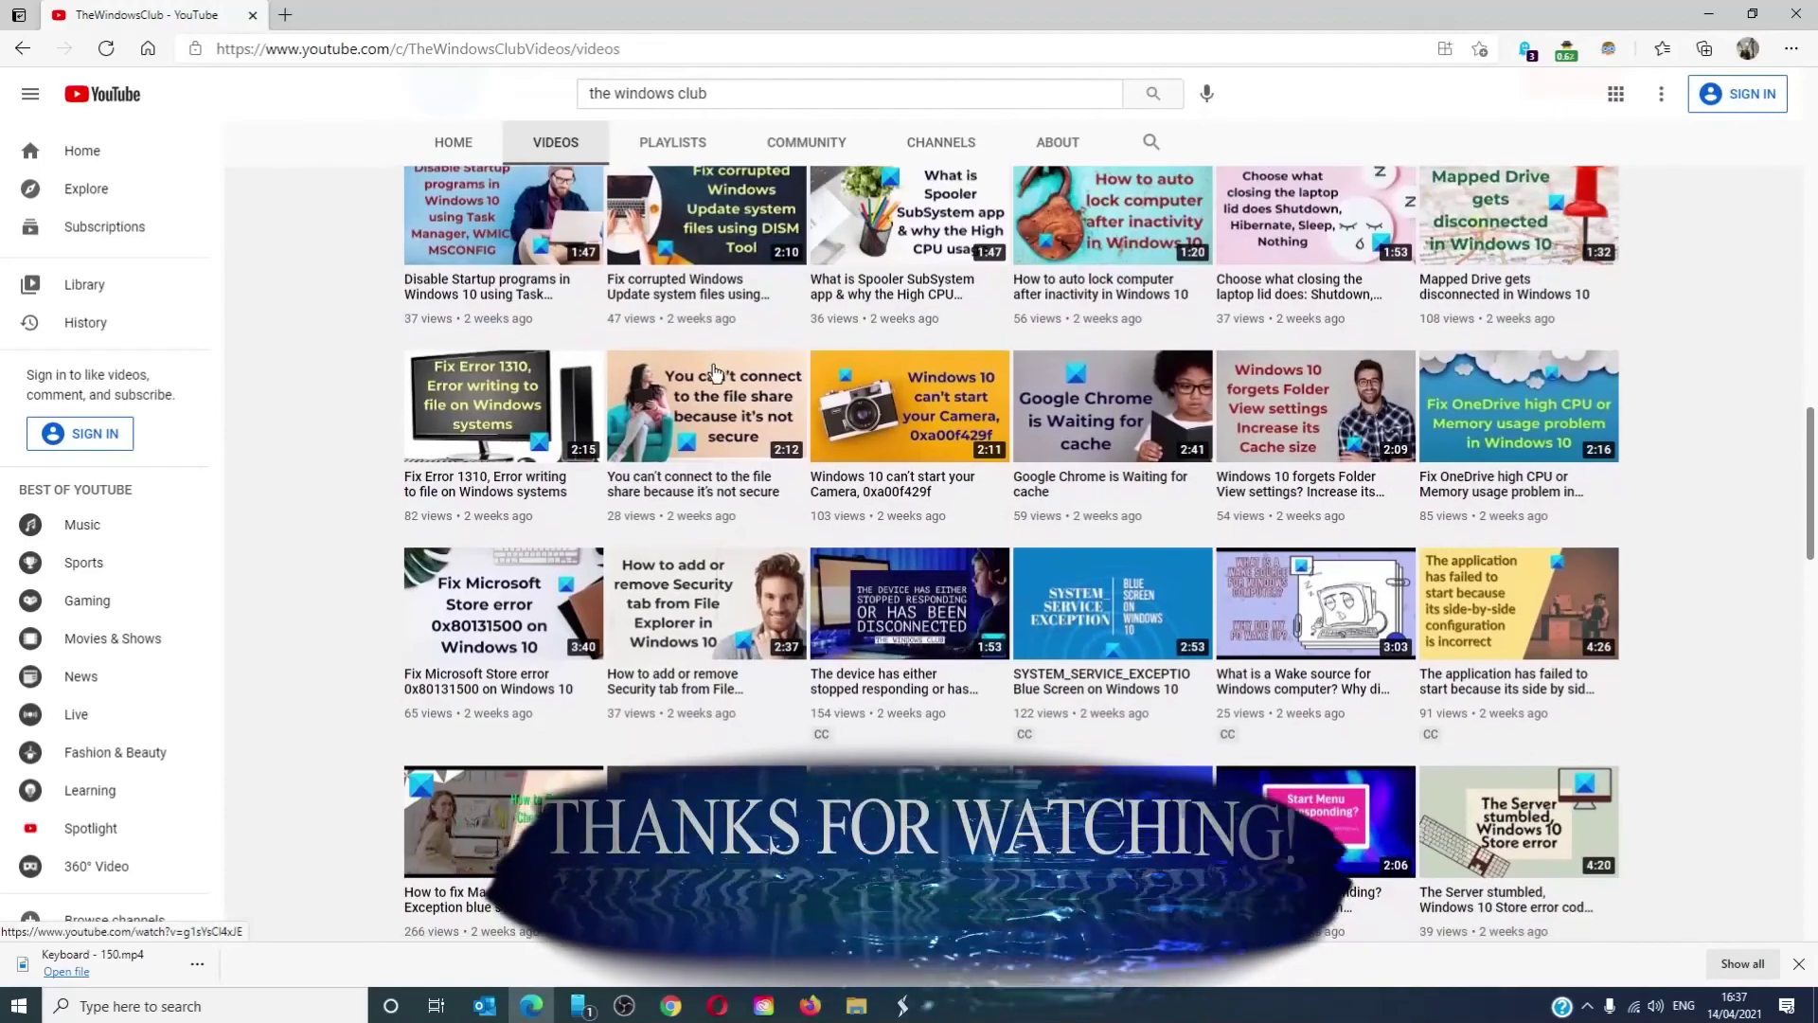
scroll(715, 371, up, 9)
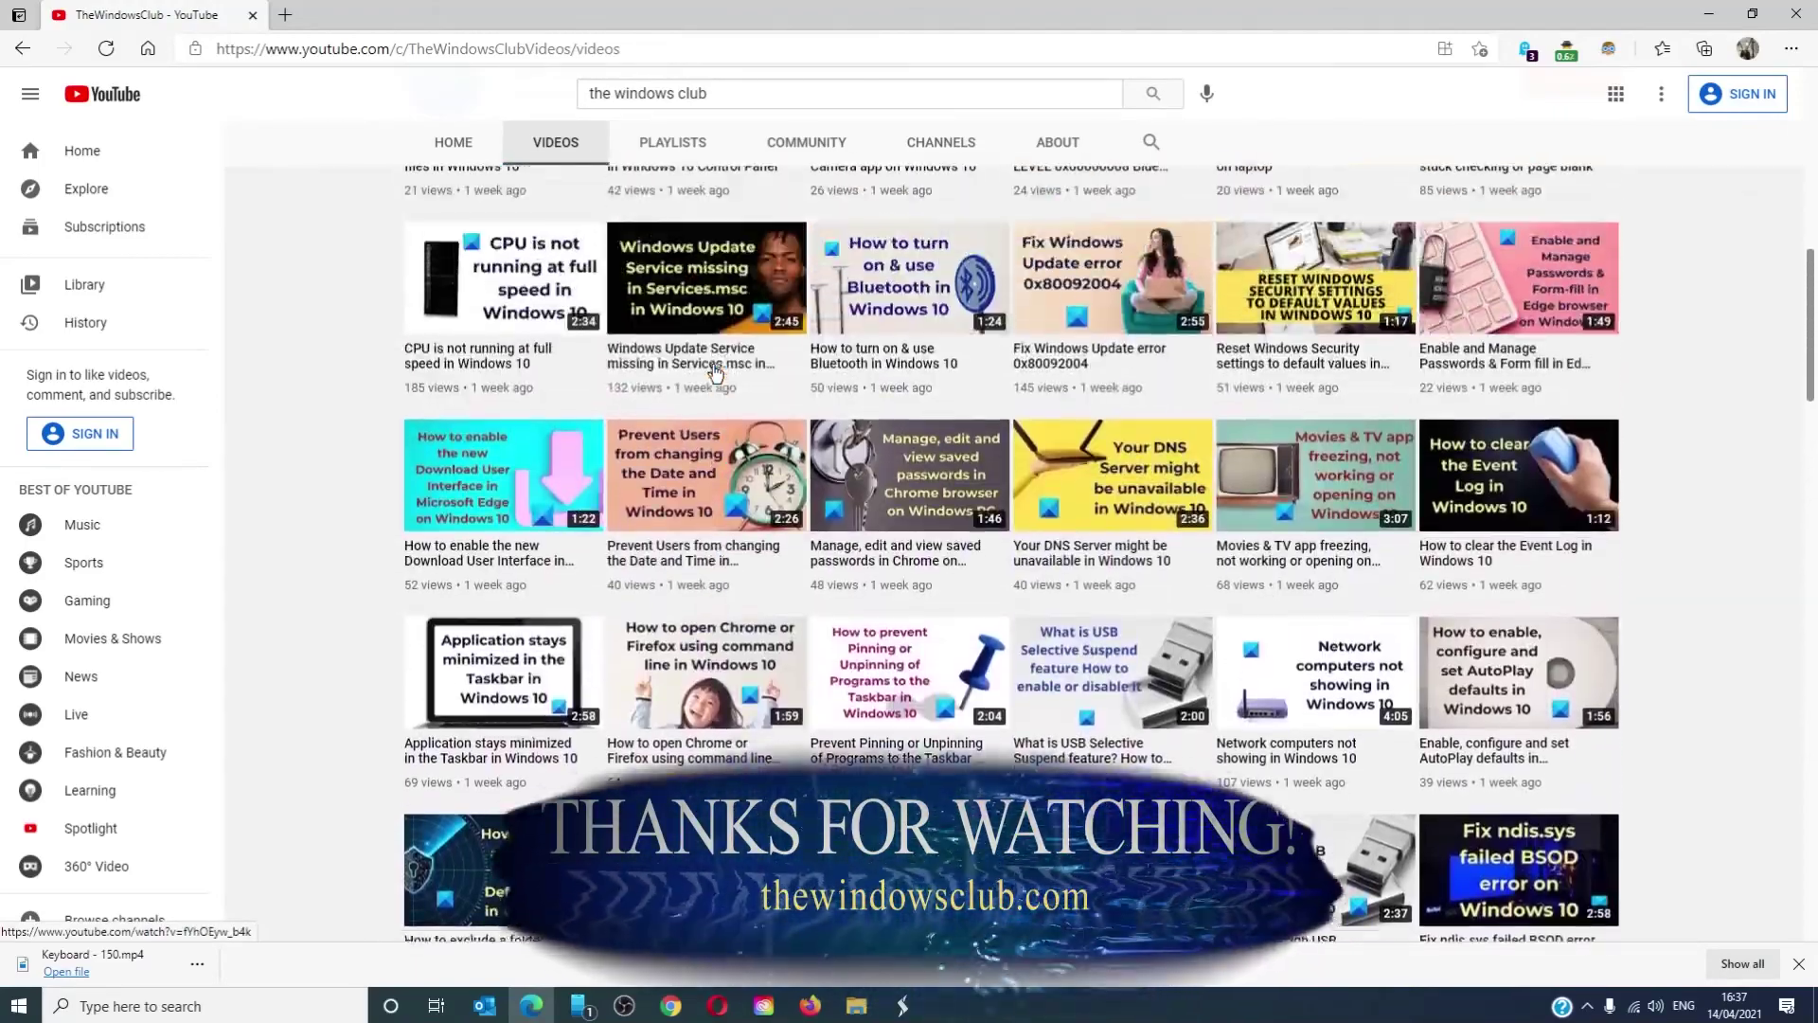
scroll(715, 372, up, 10)
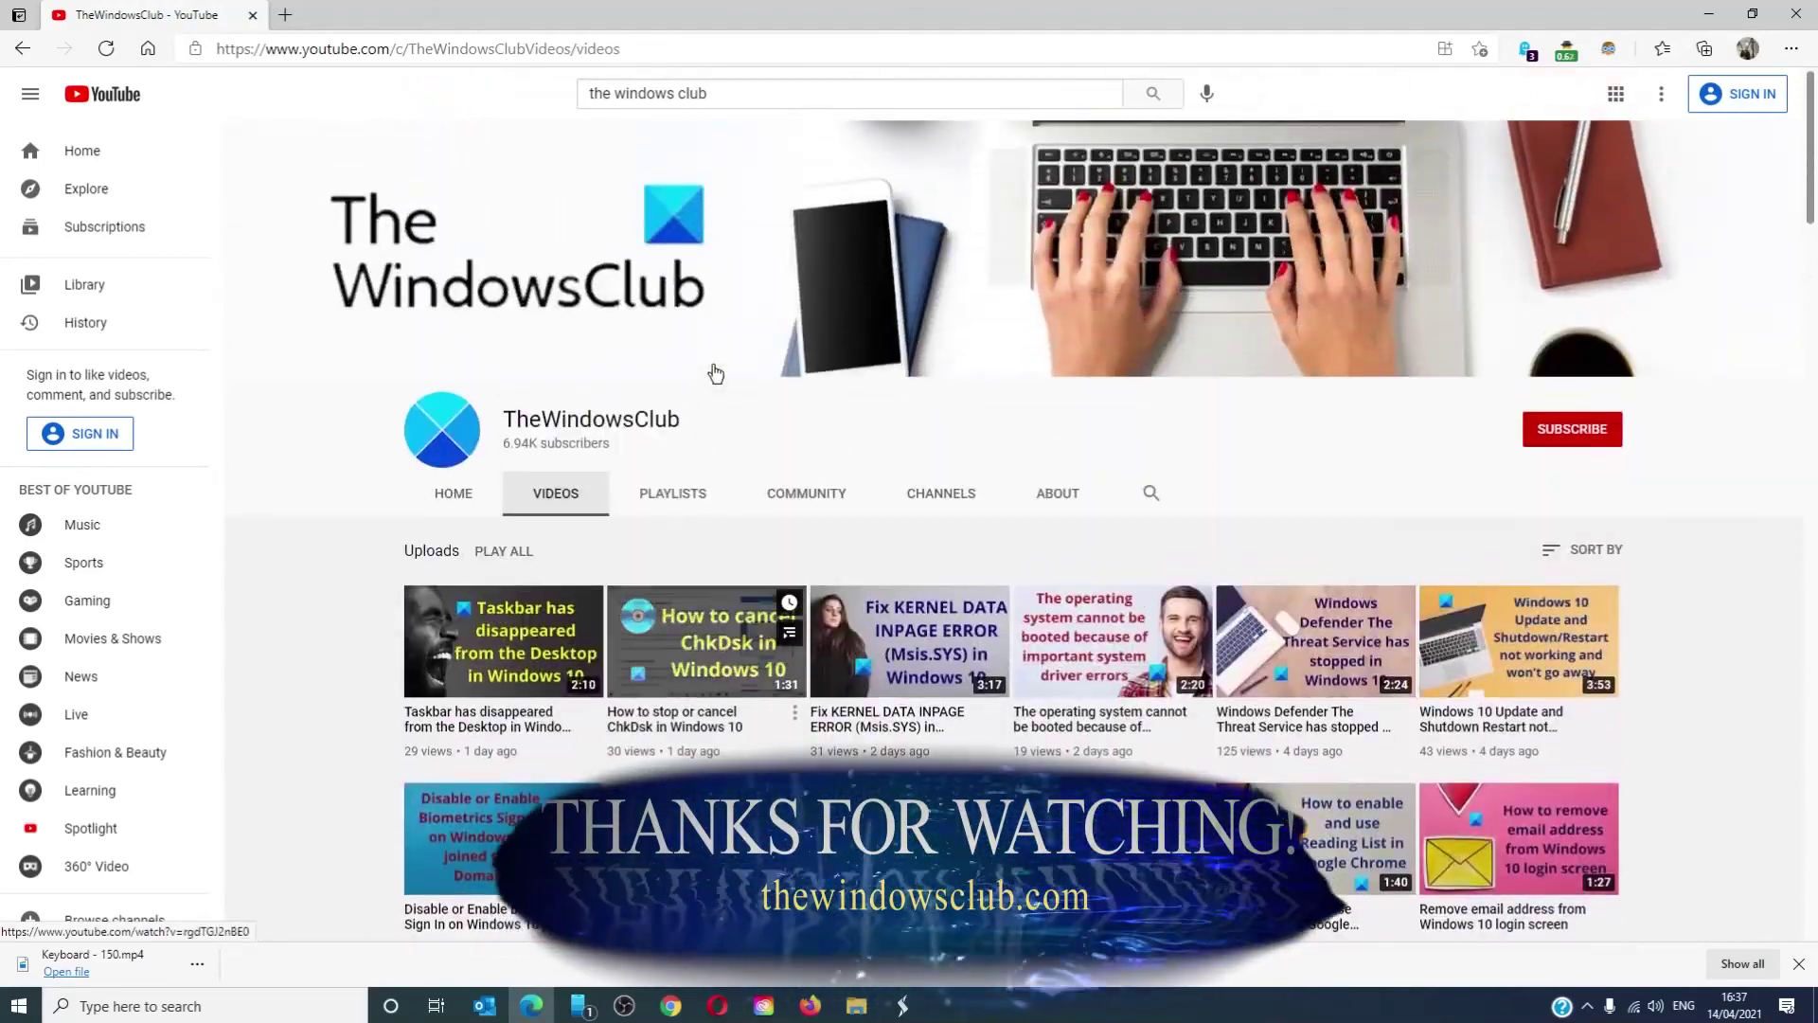